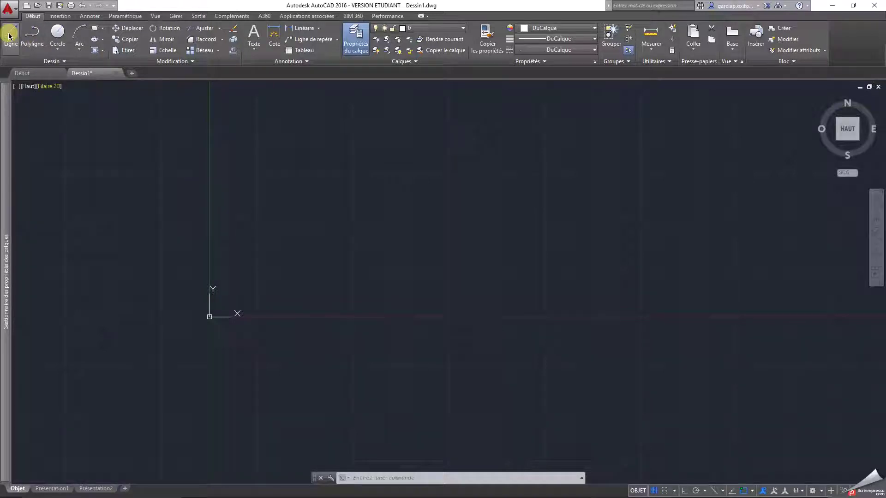
- Draw a single horizontal line in the upper part of the drawing area with Ortho mode on
{"action": "left_click", "coordinate": [305, 174]}
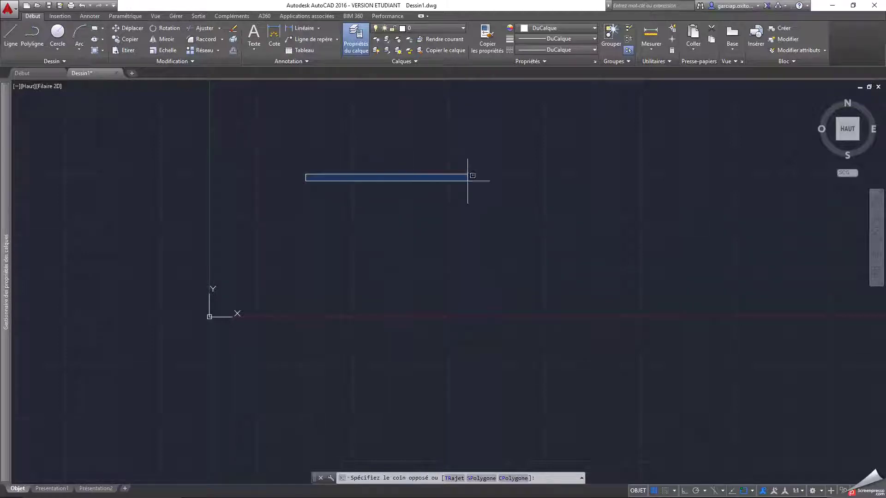
{"action": "left_click", "coordinate": [607, 187]}
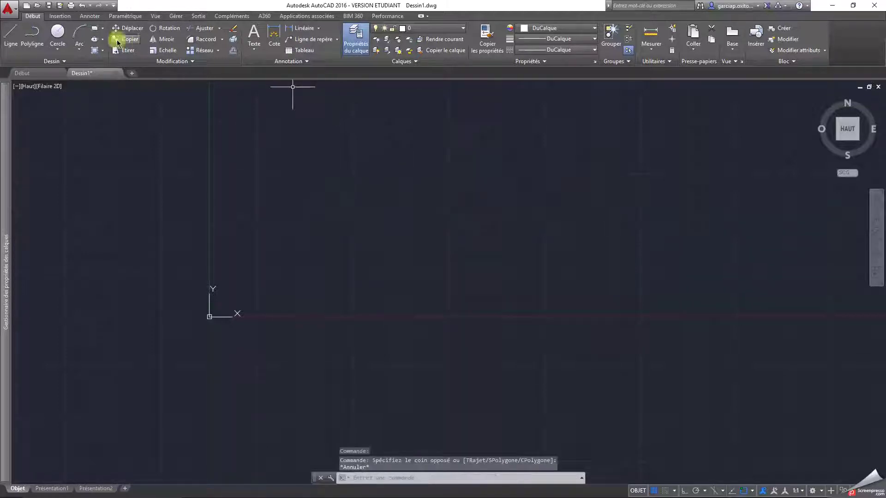
{"action": "left_click", "coordinate": [11, 35]}
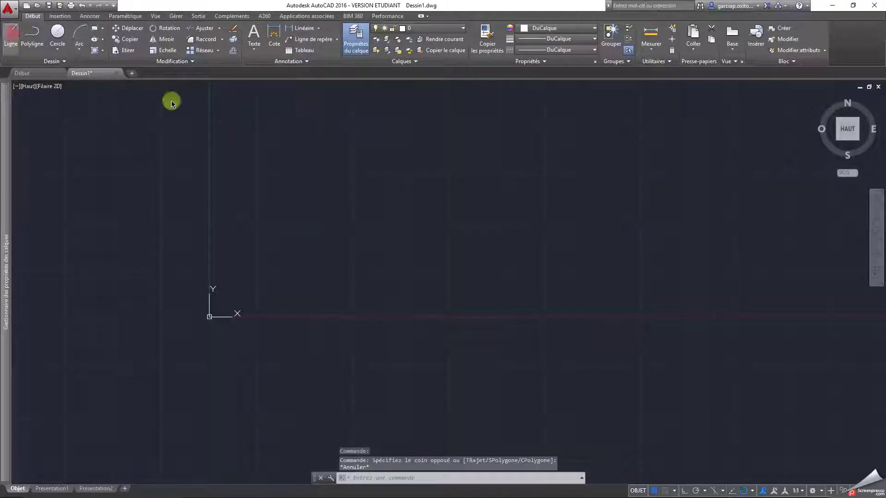
{"action": "left_click", "coordinate": [306, 172]}
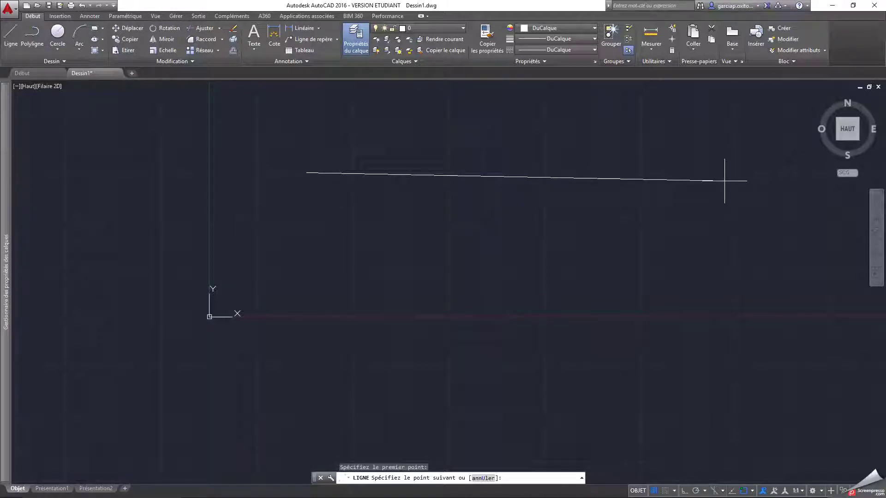
{"action": "key", "text": "F8"}
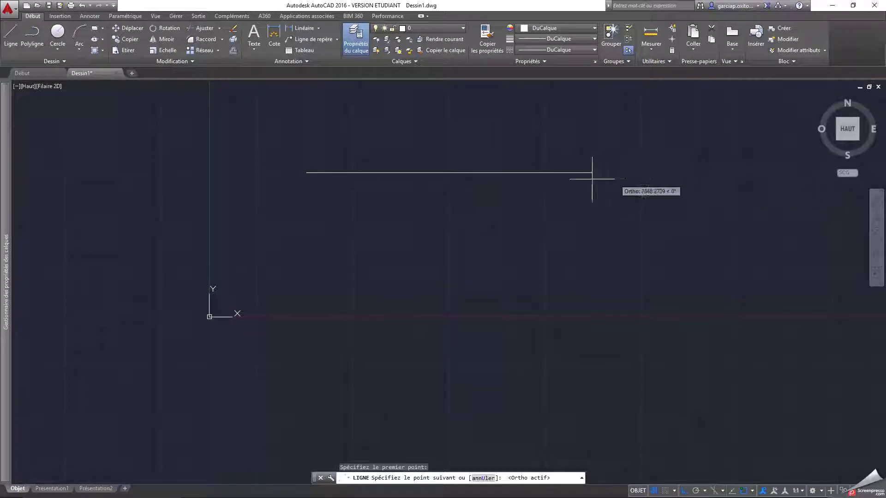
{"action": "left_click", "coordinate": [582, 180]}
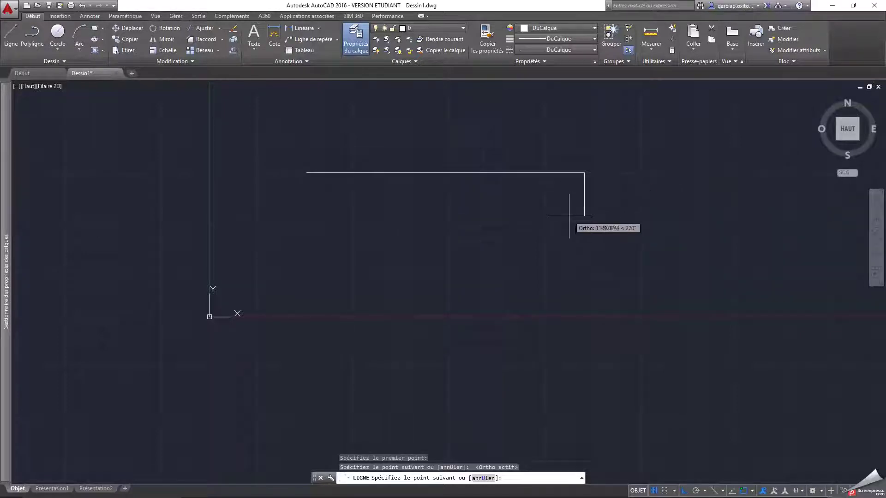
{"action": "key", "text": "Escape"}
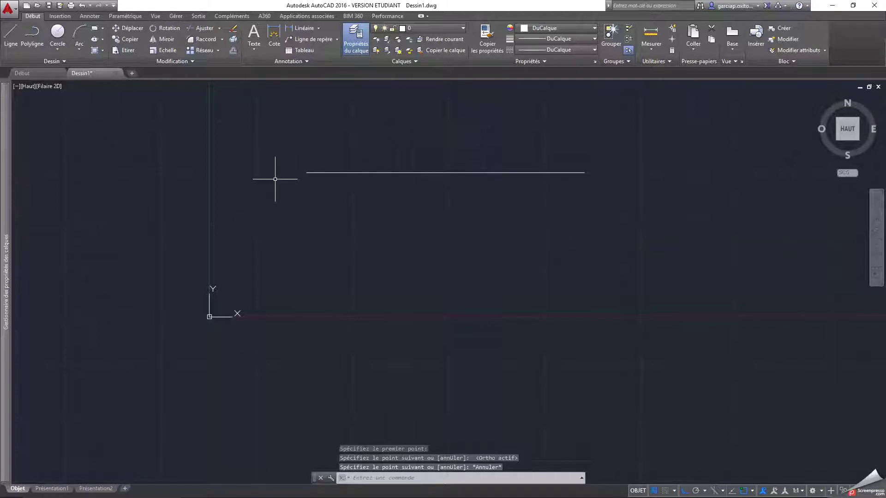
- Draw the upper half of a right-pointing arrow as a polyline, from the line's left endpoint around to the arrow tip on the line
{"action": "left_click", "coordinate": [33, 40]}
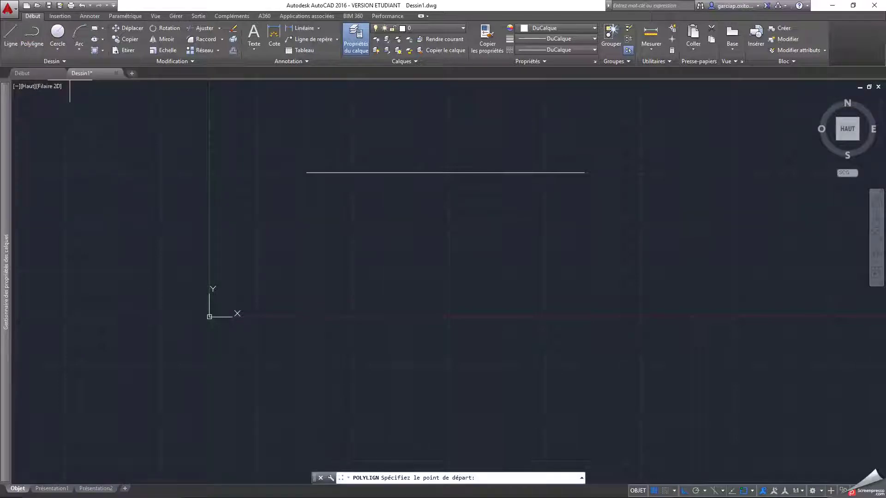
{"action": "left_click", "coordinate": [306, 172]}
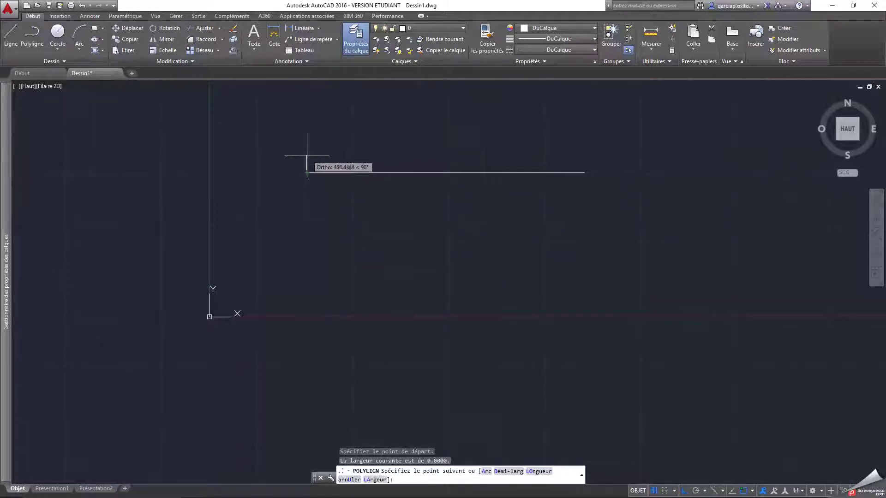
{"action": "left_click", "coordinate": [306, 151]}
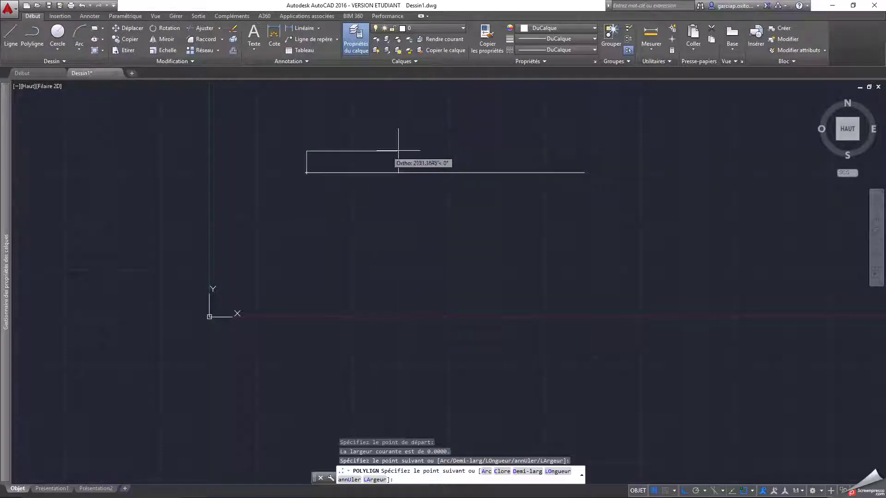
{"action": "left_click", "coordinate": [401, 151]}
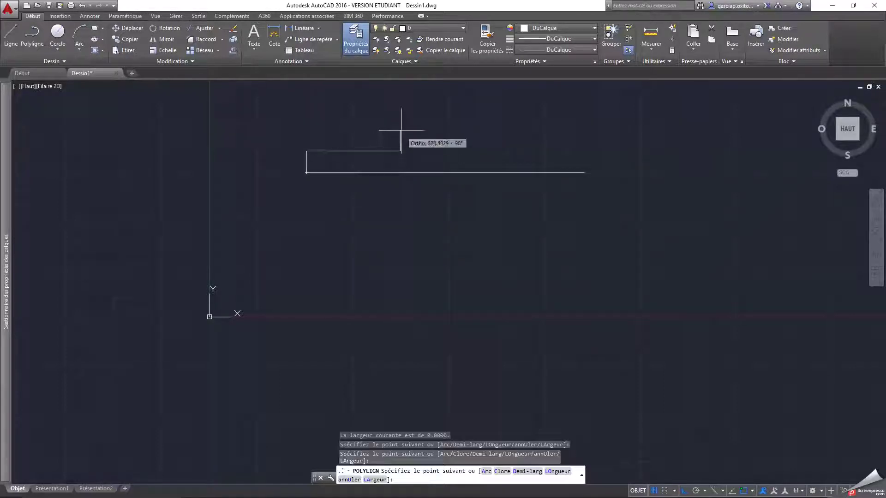
{"action": "left_click", "coordinate": [400, 127]}
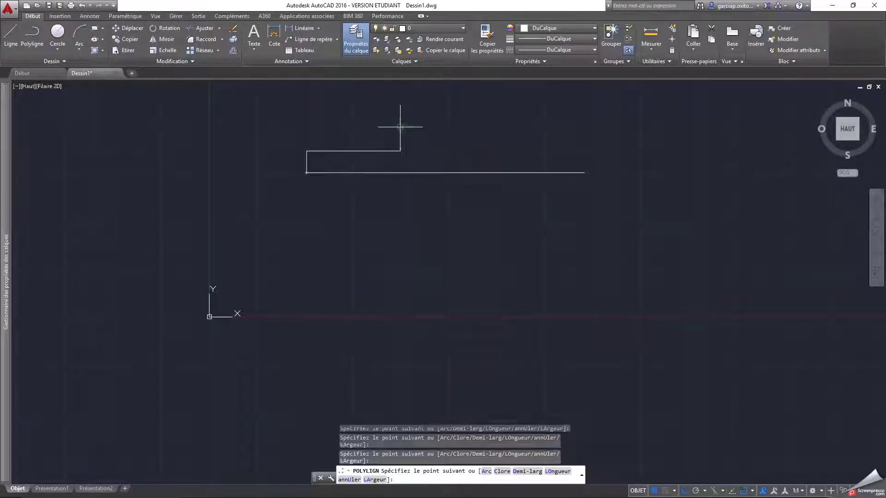
{"action": "key", "text": "F8"}
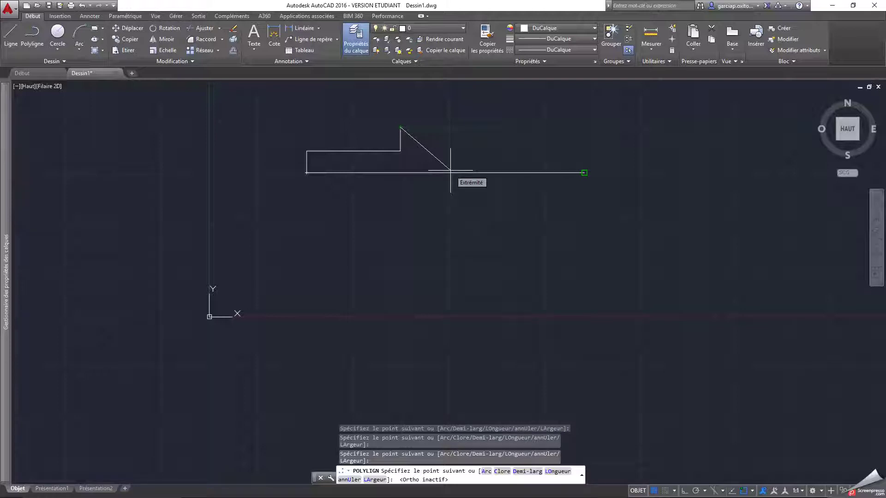
{"action": "key", "text": "F3"}
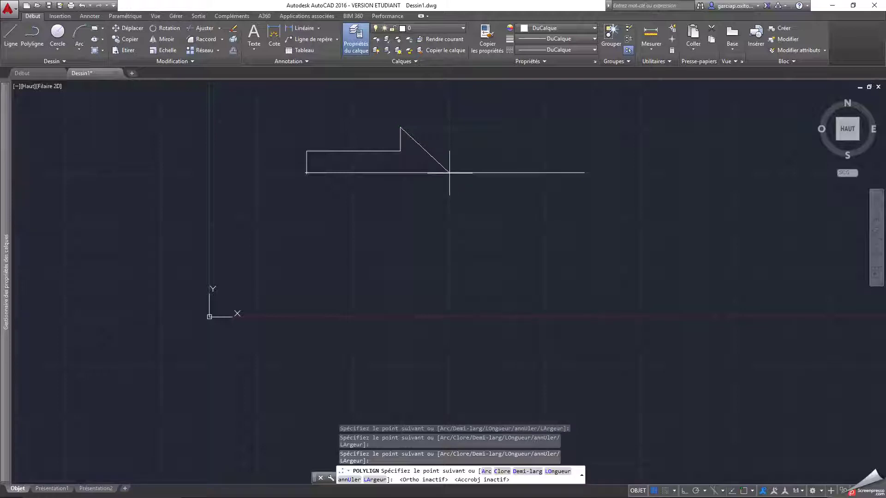
{"action": "left_click", "coordinate": [449, 172]}
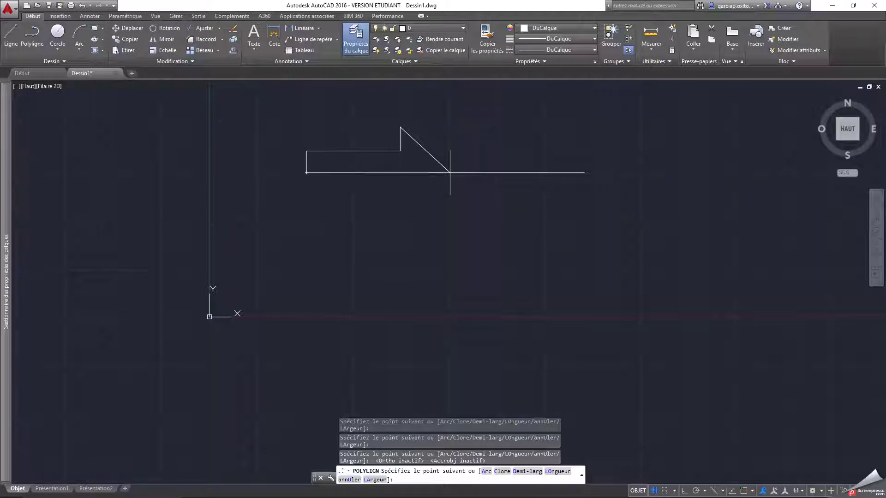
- Continue the polyline through the lower half of the arrow and finish it back at the line's left endpoint
{"action": "left_click", "coordinate": [401, 204]}
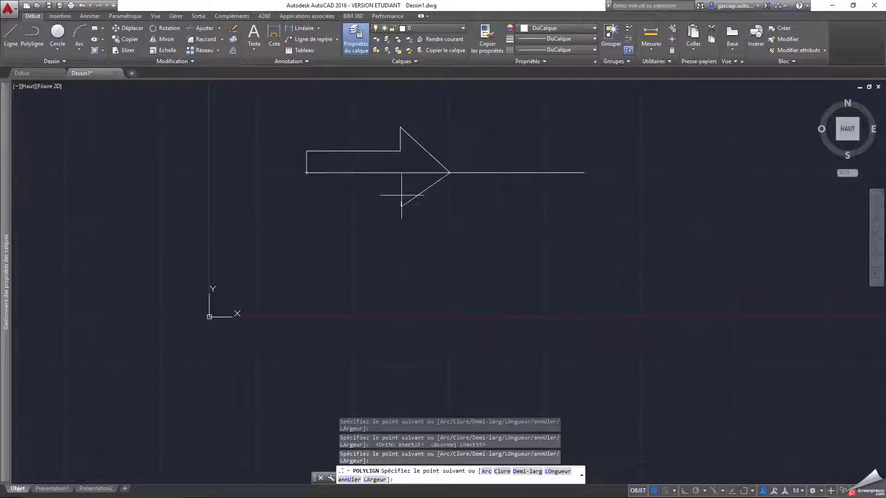
{"action": "key", "text": "F8"}
{"action": "left_click", "coordinate": [402, 186]}
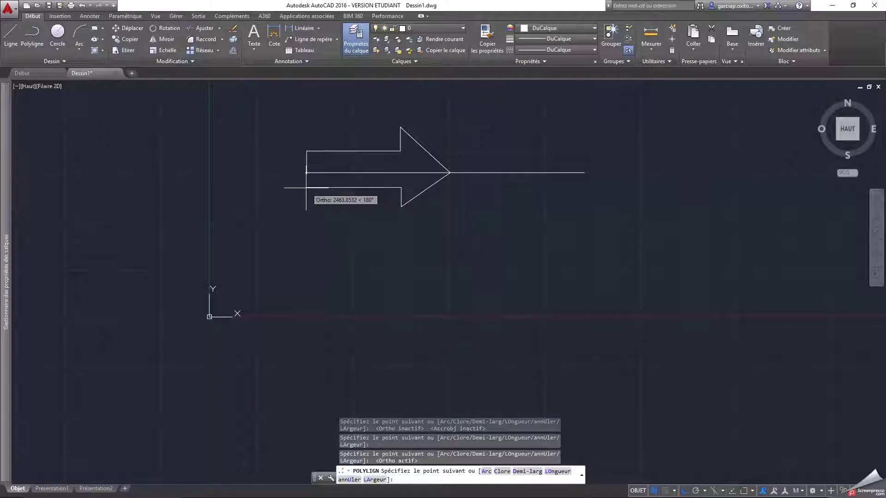
{"action": "left_click", "coordinate": [307, 188]}
{"action": "key", "text": "F3"}
{"action": "left_click", "coordinate": [306, 173]}
{"action": "key", "text": "Return"}
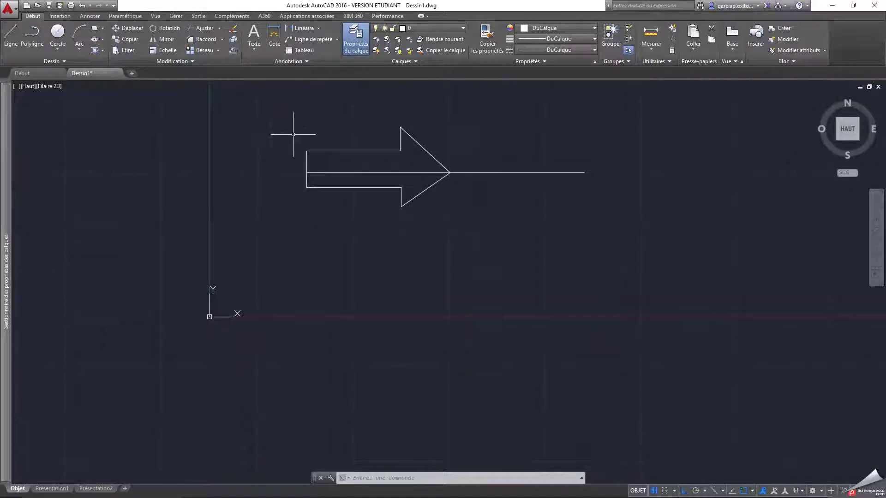
- Copy the arrow polyline to the clipboard
{"action": "left_click", "coordinate": [340, 150]}
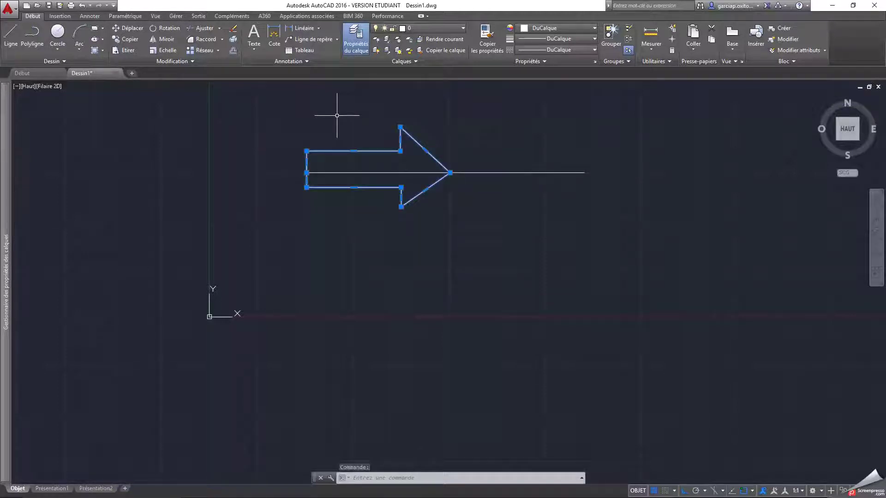
{"action": "key", "text": "ctrl+c"}
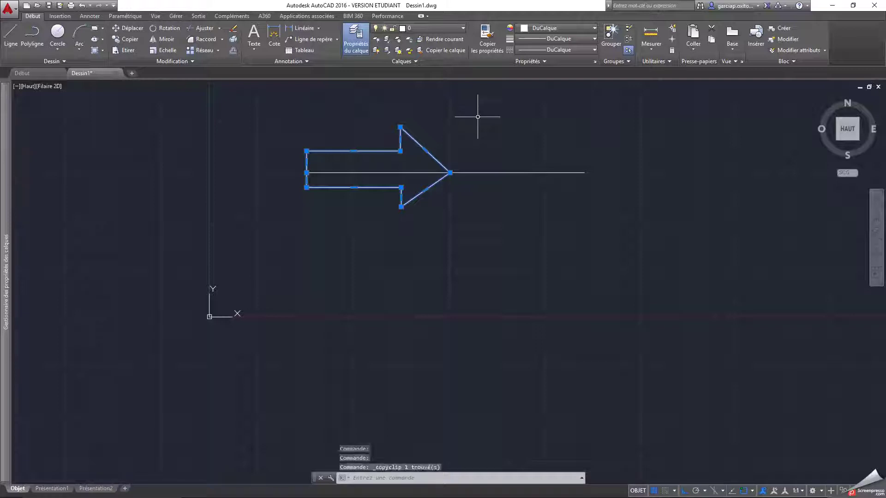
{"action": "key", "text": "ctrl+v"}
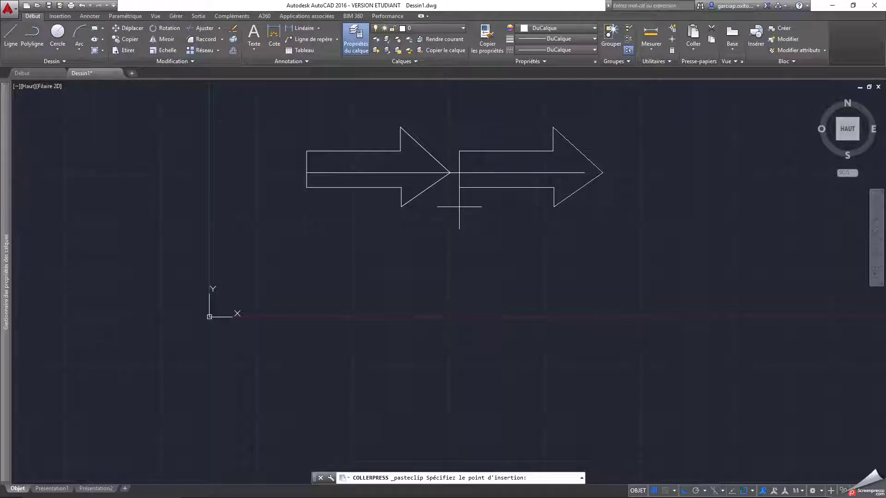
{"action": "key", "text": "Escape"}
- Stretch the right endpoint of the horizontal line further right so the line is long enough for three arrows in a row
{"action": "left_click", "coordinate": [492, 173]}
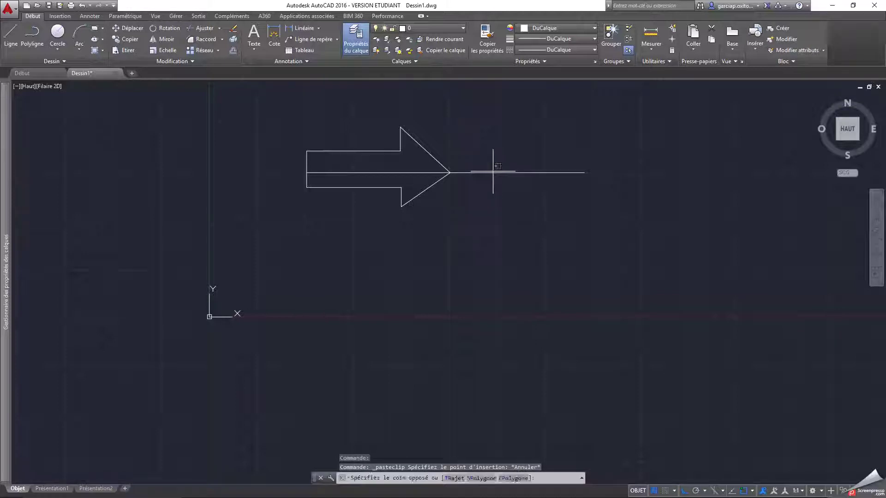
{"action": "left_click", "coordinate": [508, 178]}
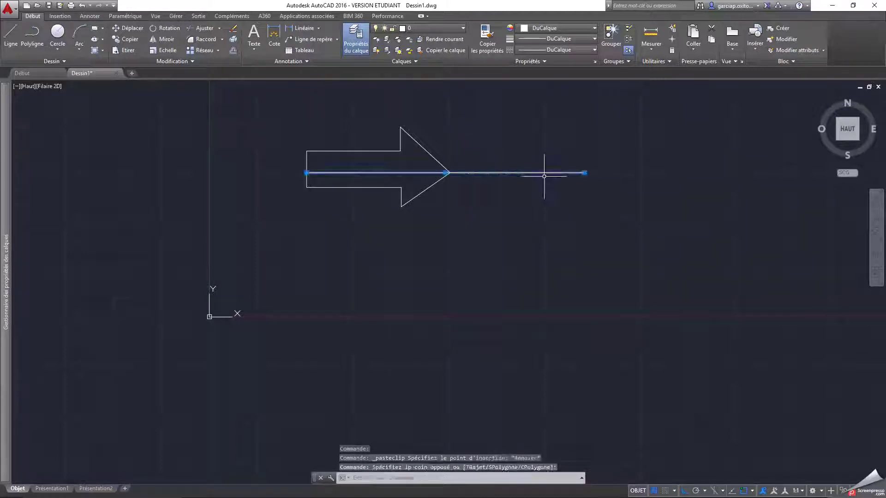
{"action": "left_click", "coordinate": [584, 173]}
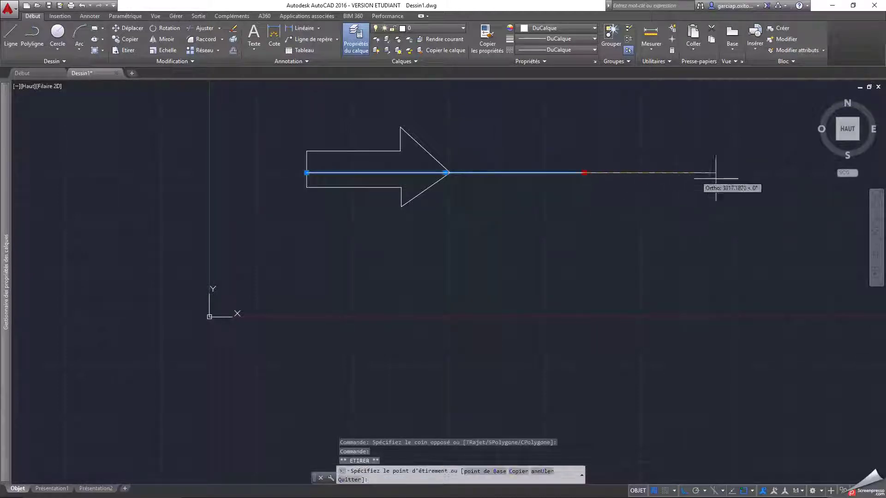
{"action": "left_click", "coordinate": [762, 177]}
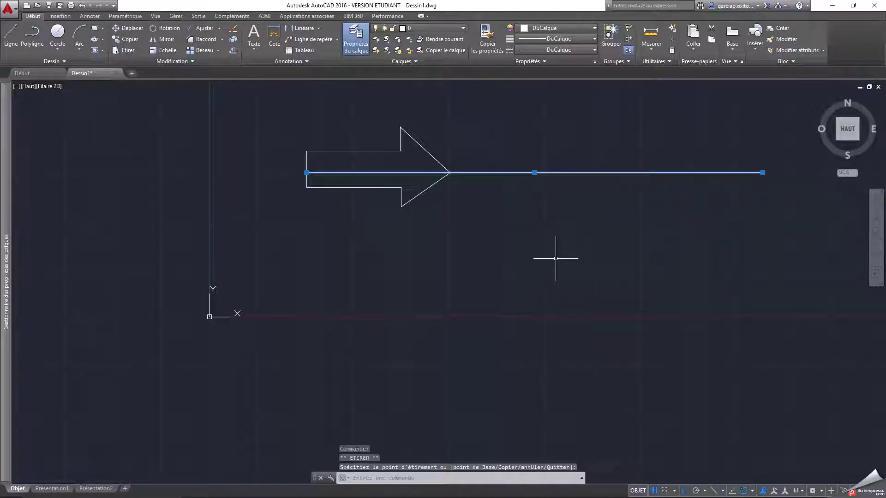
- Paste two copies of the arrow along the horizontal line, to the right of the original, with a small gap between arrows
{"action": "key", "text": "ctrl+v"}
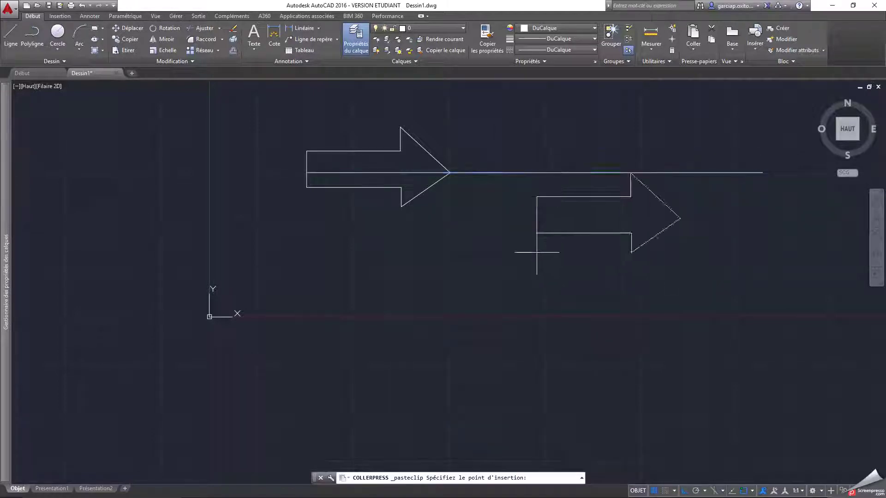
{"action": "left_click", "coordinate": [461, 206]}
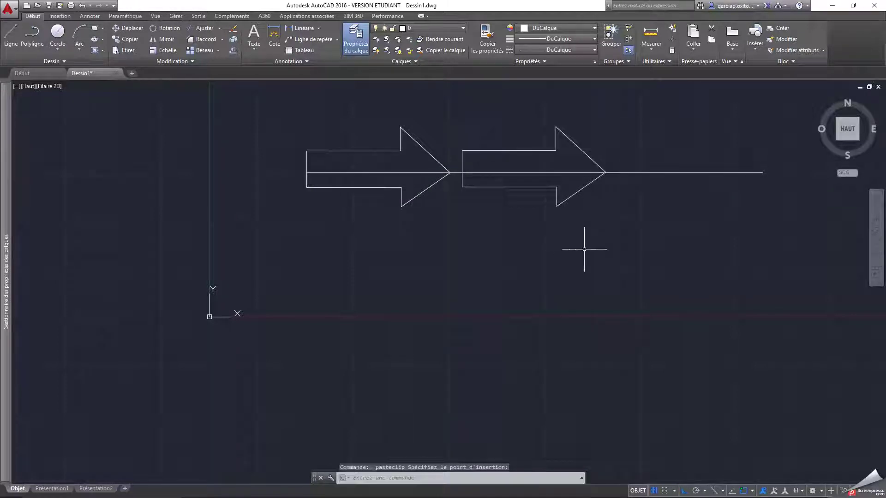
{"action": "key", "text": "ctrl+v"}
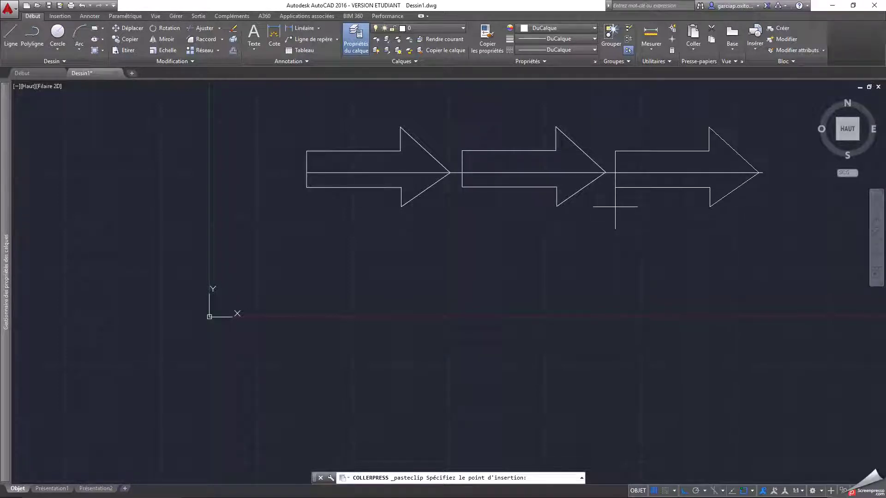
{"action": "left_click", "coordinate": [615, 207]}
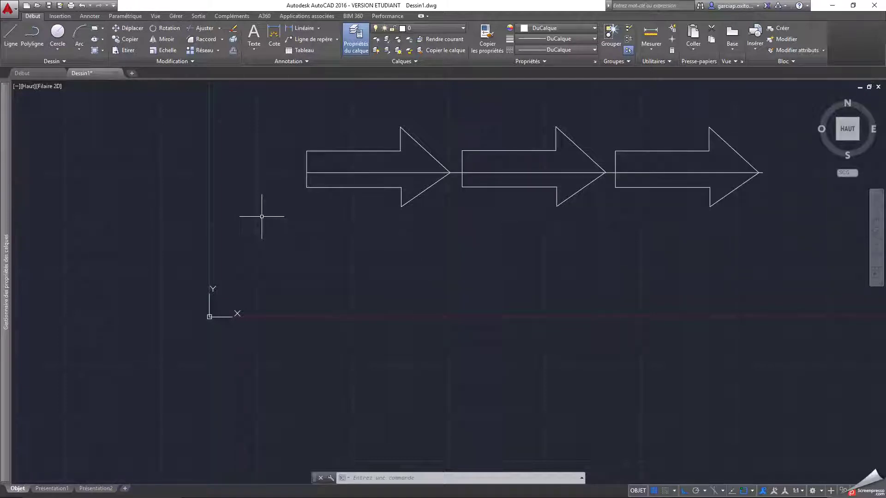
- Start the Trim command with the three arrows and the horizontal line as cutting edges
{"action": "left_click", "coordinate": [199, 28]}
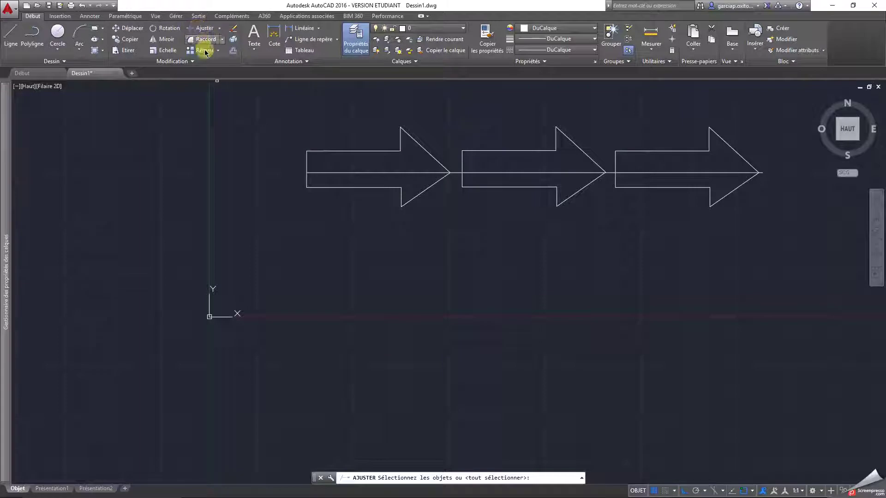
{"action": "left_click", "coordinate": [352, 151]}
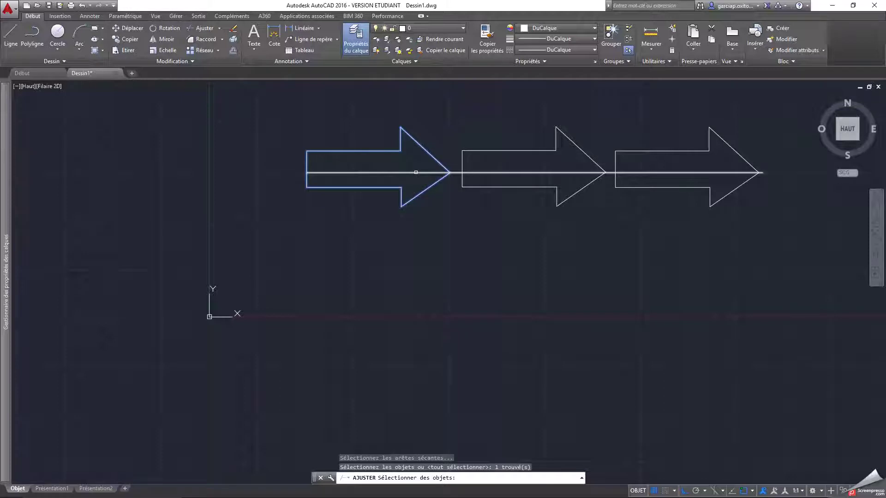
{"action": "left_click", "coordinate": [416, 172]}
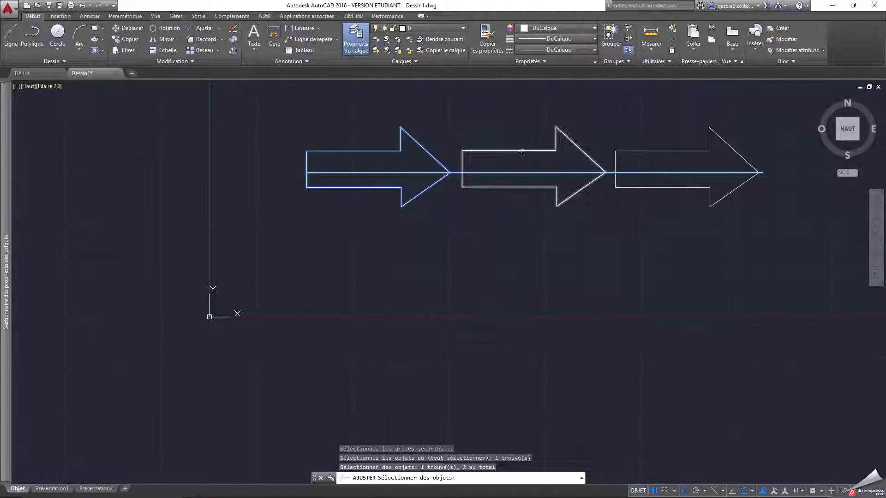
{"action": "left_click", "coordinate": [520, 151]}
{"action": "left_click", "coordinate": [664, 151]}
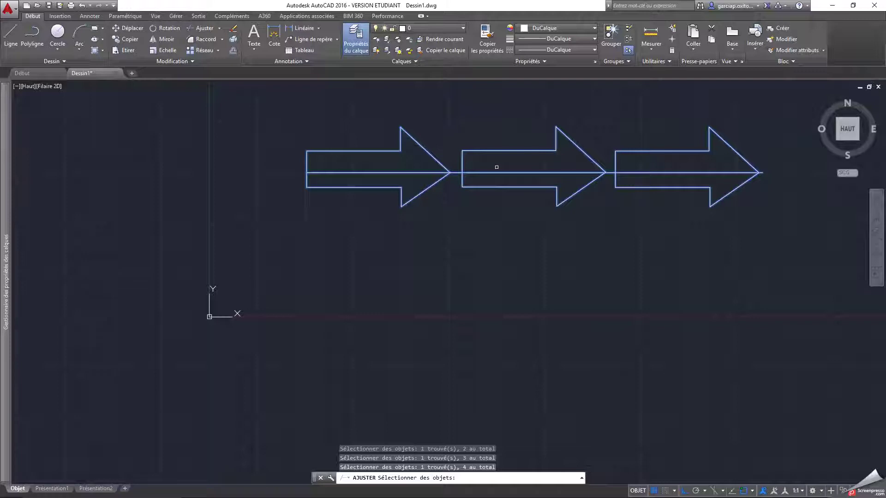
{"action": "key", "text": "Return"}
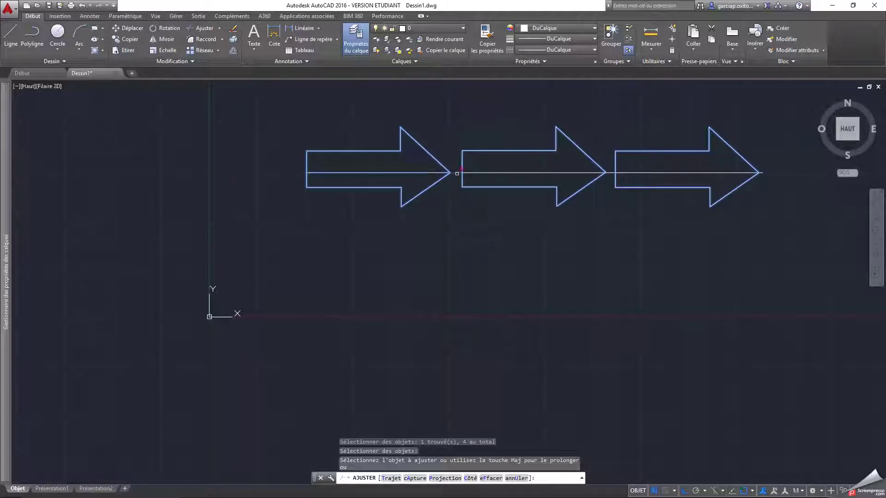
- Trim away the line segments in the two gaps between the arrows and beyond the third arrow's tip
{"action": "scroll", "coordinate": [456, 173], "scroll_direction": "up", "scroll_amount": 4}
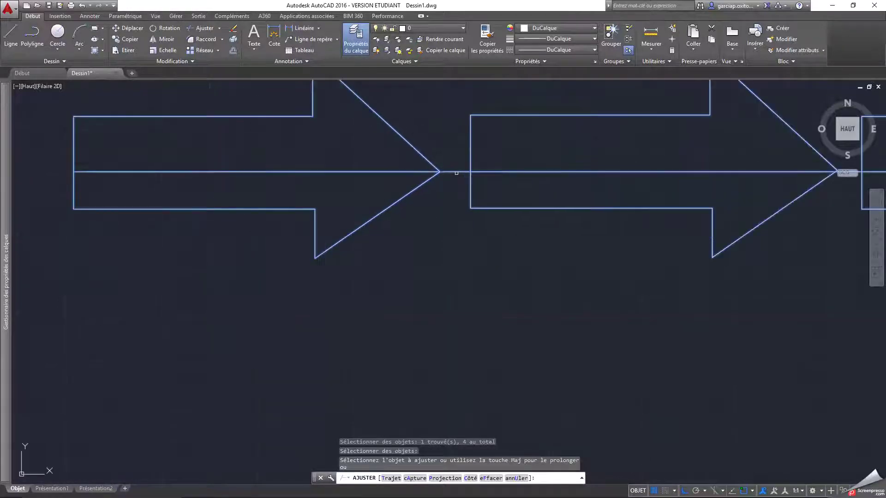
{"action": "scroll", "coordinate": [456, 173], "scroll_direction": "down", "scroll_amount": 2}
{"action": "left_click", "coordinate": [456, 173]}
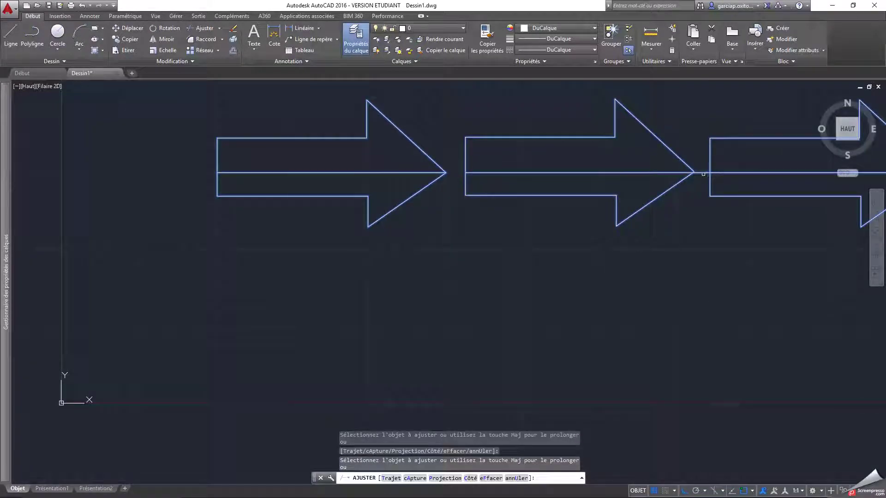
{"action": "scroll", "coordinate": [702, 242], "scroll_direction": "down", "scroll_amount": 4}
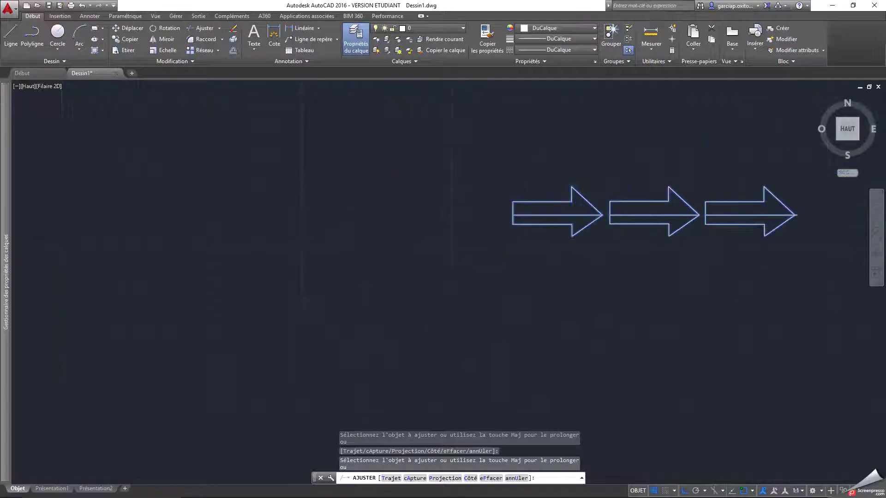
{"action": "scroll", "coordinate": [805, 220], "scroll_direction": "up", "scroll_amount": 8}
{"action": "left_click", "coordinate": [741, 222]}
{"action": "scroll", "coordinate": [742, 221], "scroll_direction": "down", "scroll_amount": 7}
{"action": "left_click", "coordinate": [590, 236]}
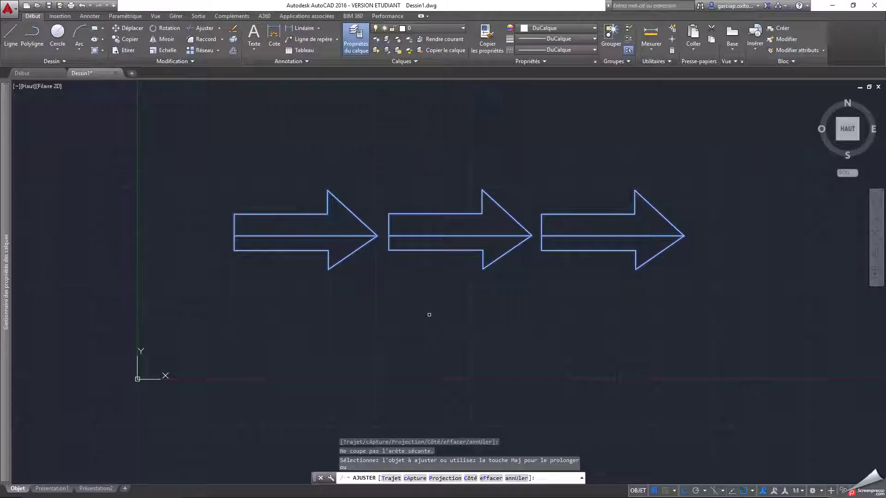
{"action": "left_click", "coordinate": [388, 226]}
{"action": "key", "text": "Escape"}
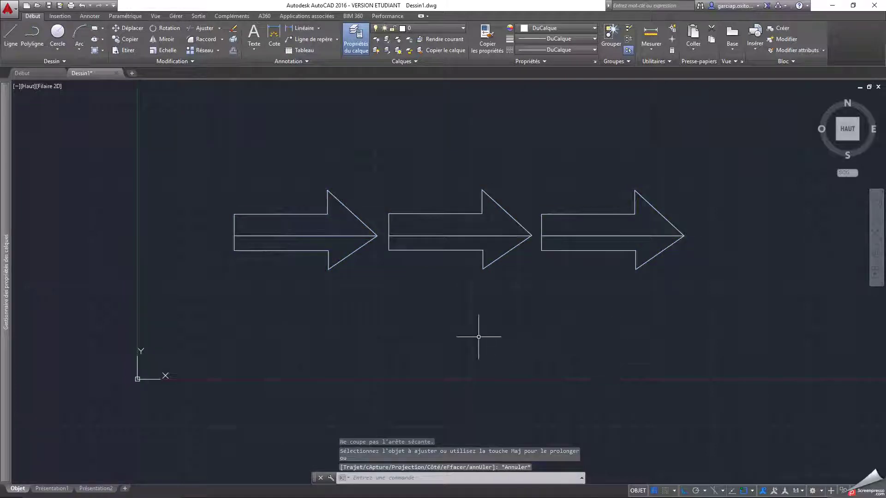
- Draw two circles of about 1040 radius above the row of arrows, one near the first arrow and one near the third
{"action": "scroll", "coordinate": [409, 315], "scroll_direction": "up", "scroll_amount": 2}
{"action": "scroll", "coordinate": [409, 315], "scroll_direction": "down", "scroll_amount": 4}
{"action": "scroll", "coordinate": [336, 211], "scroll_direction": "up", "scroll_amount": 2}
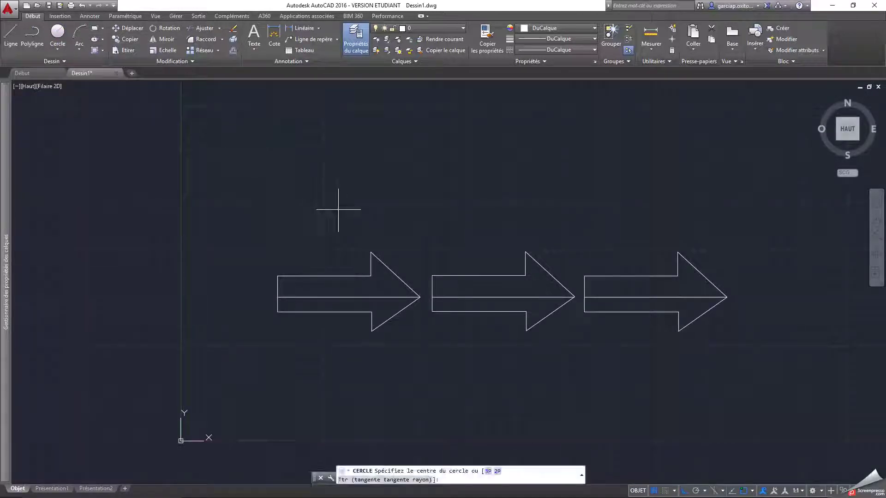
{"action": "left_click", "coordinate": [310, 177]}
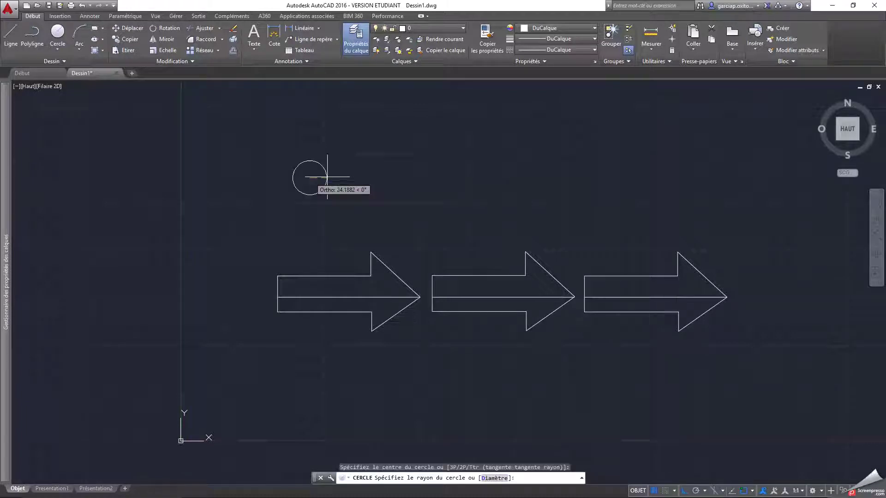
{"action": "left_click", "coordinate": [349, 181]}
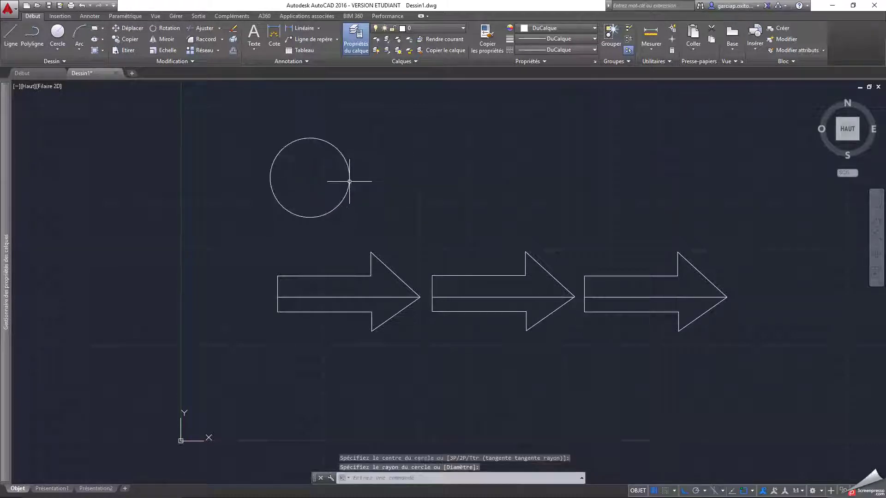
{"action": "key", "text": "Return"}
{"action": "left_click", "coordinate": [583, 177]}
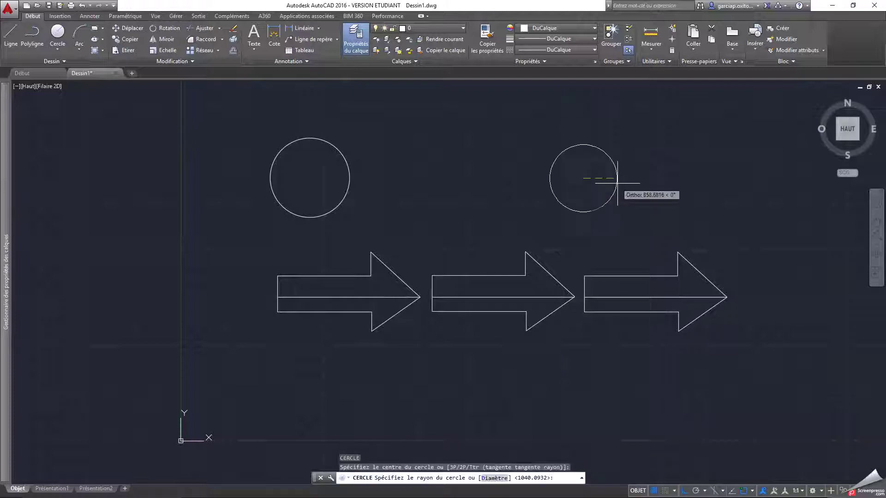
{"action": "left_click", "coordinate": [626, 184]}
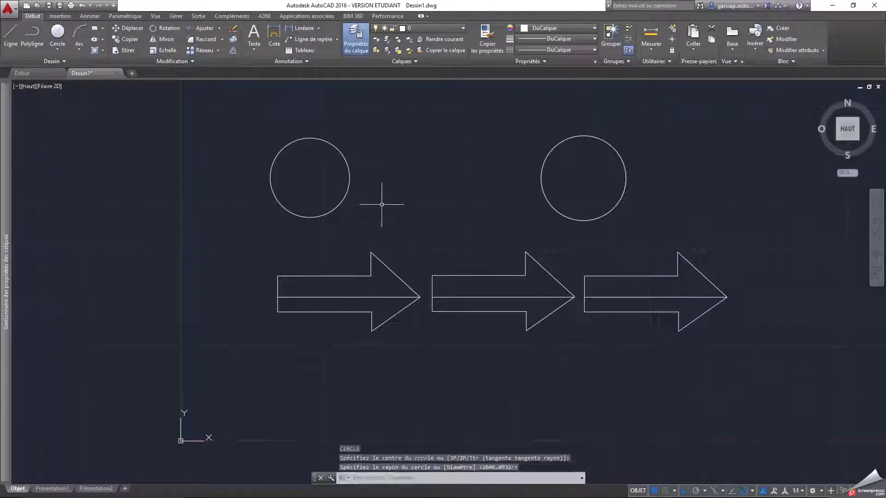
- Draw a line slightly crossing the tops of both circles and extending past them, with object snap and ortho off
{"action": "left_click", "coordinate": [8, 37]}
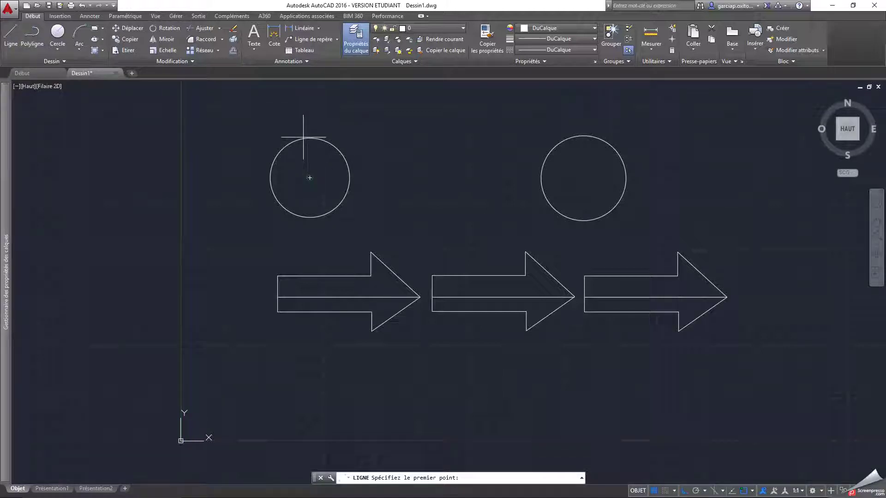
{"action": "key", "text": "F3"}
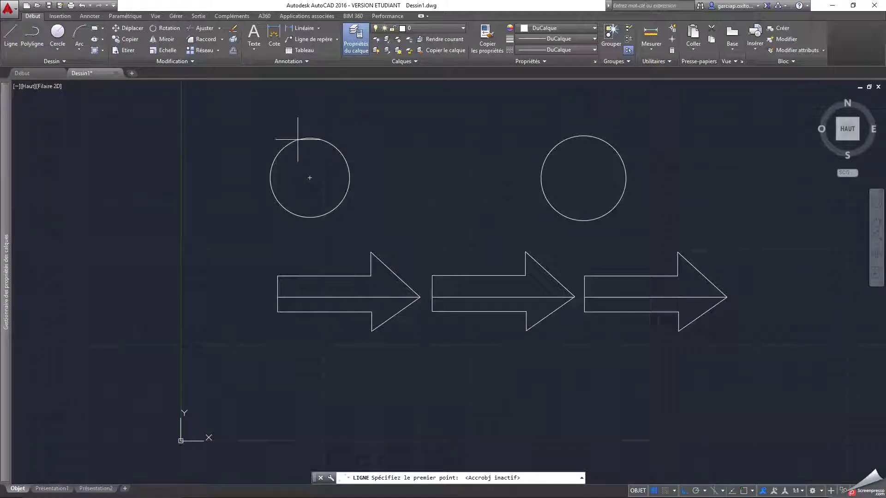
{"action": "left_click", "coordinate": [290, 138]}
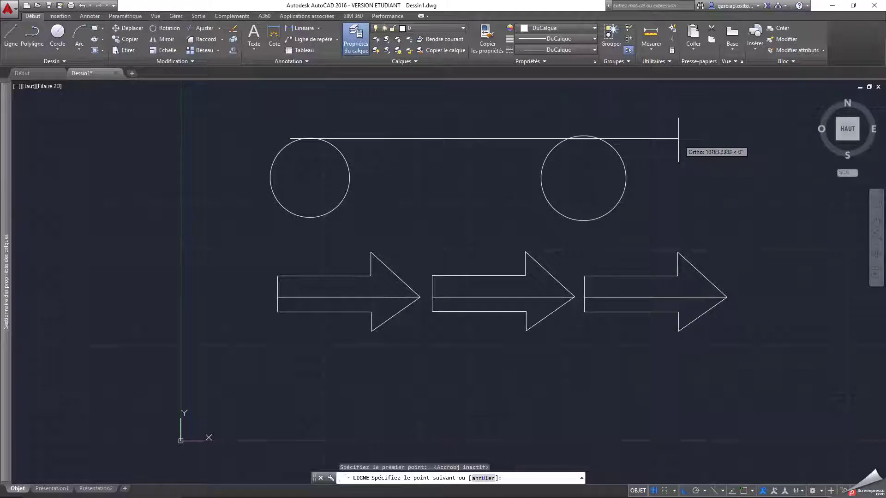
{"action": "key", "text": "F8"}
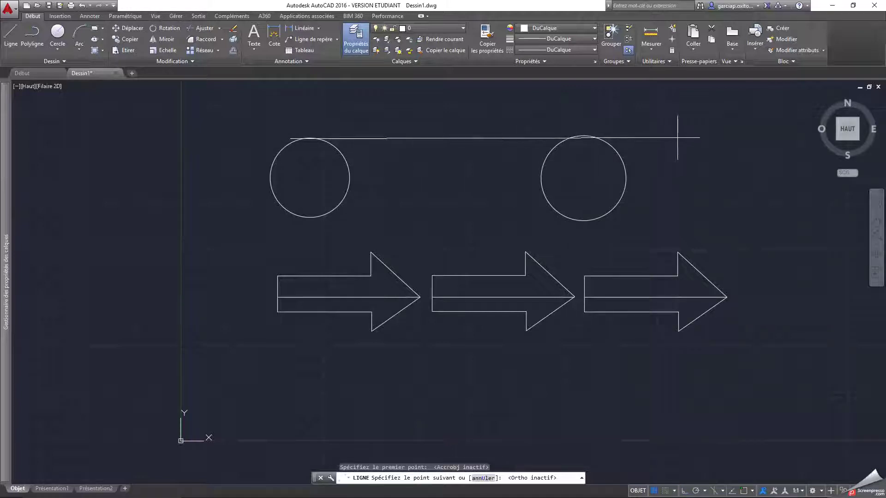
{"action": "left_click", "coordinate": [677, 136]}
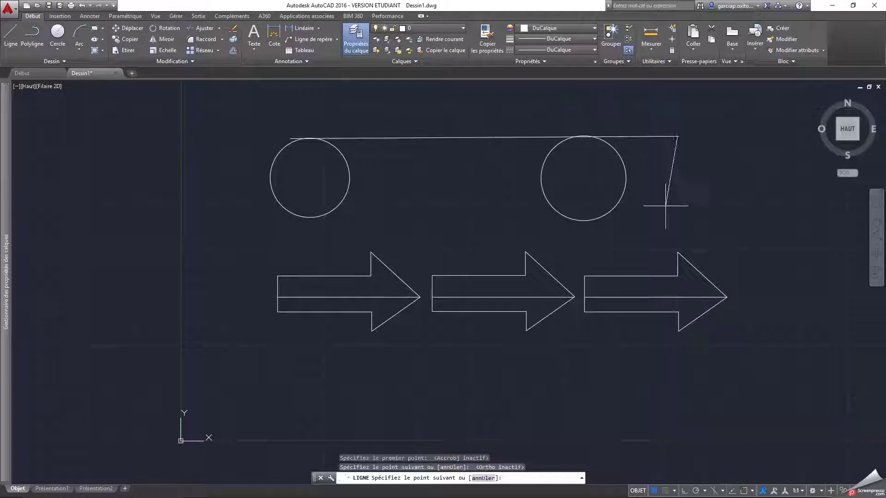
{"action": "key", "text": "Return"}
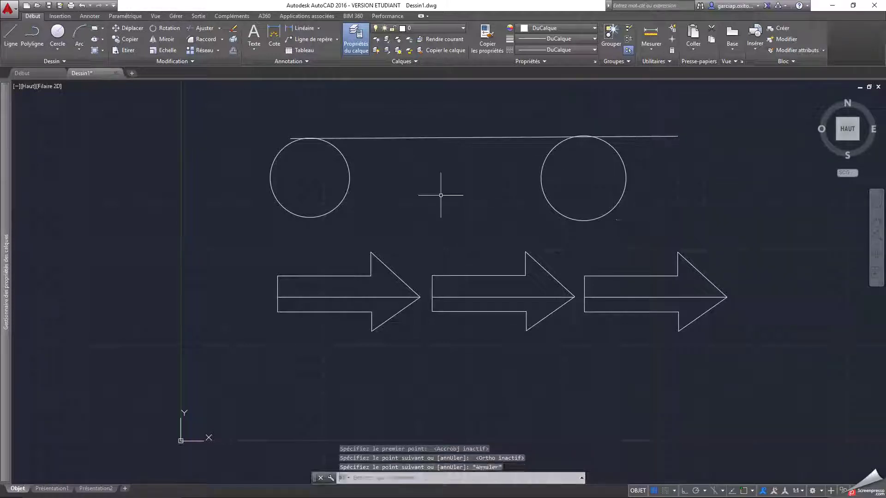
- Draw a second line slightly crossing the bottoms of both circles and extending past them
{"action": "key", "text": "Return"}
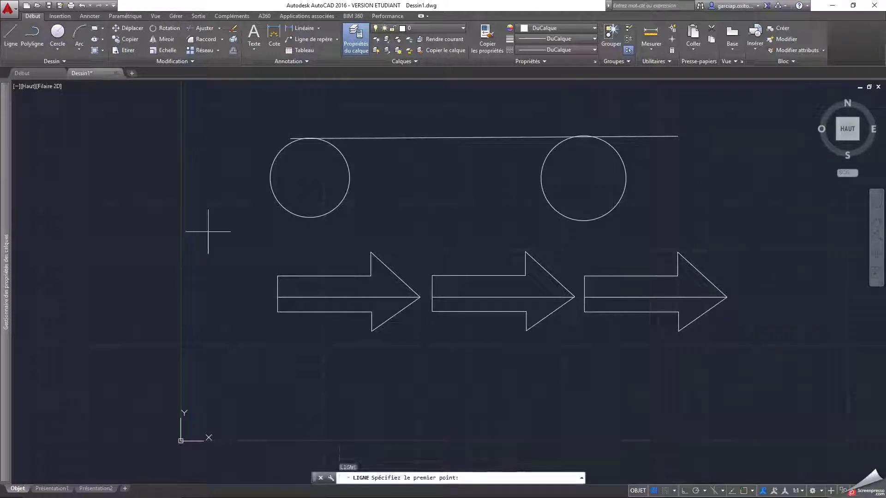
{"action": "left_click", "coordinate": [280, 216]}
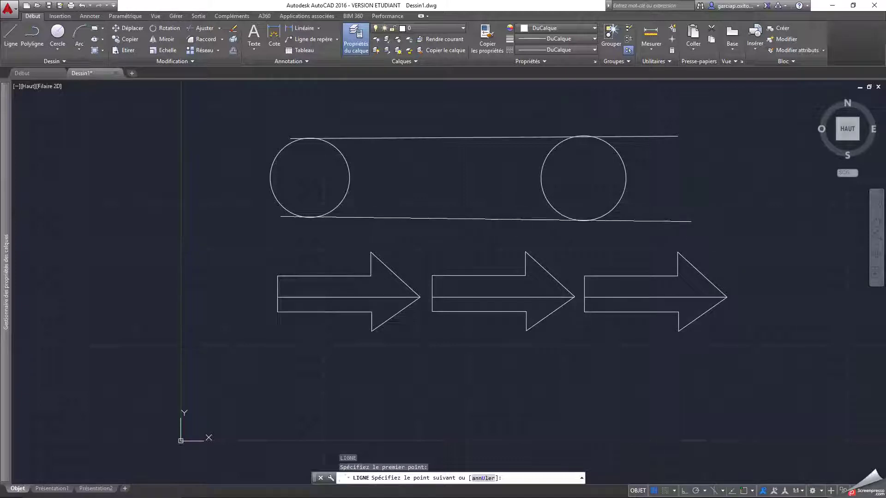
{"action": "left_click", "coordinate": [688, 222]}
{"action": "key", "text": "Escape"}
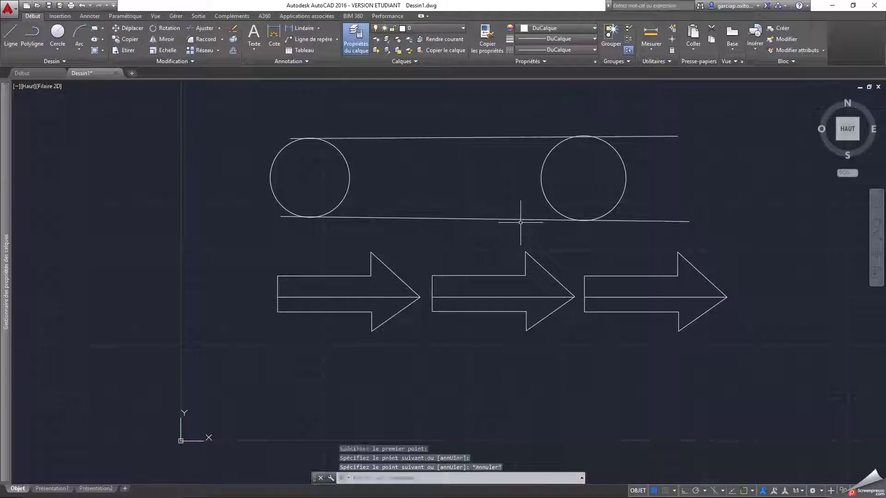
{"action": "scroll", "coordinate": [583, 219], "scroll_direction": "up", "scroll_amount": 4}
{"action": "scroll", "coordinate": [582, 218], "scroll_direction": "down", "scroll_amount": 2}
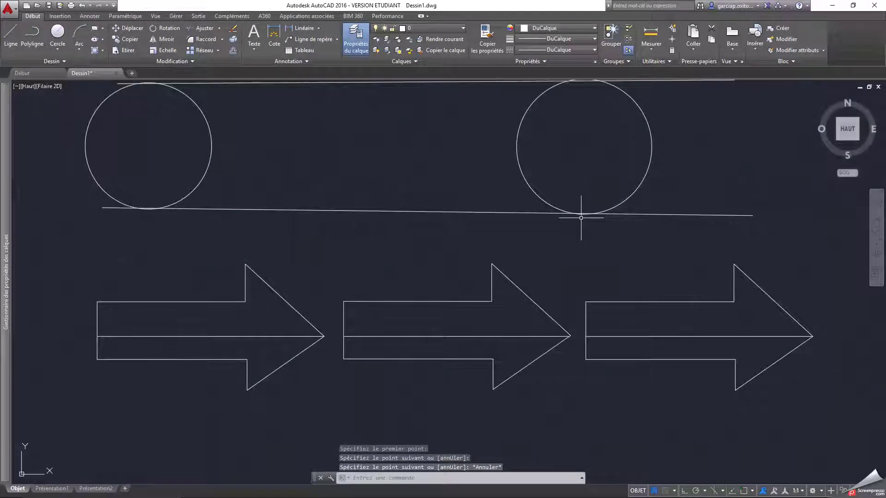
{"action": "scroll", "coordinate": [580, 217], "scroll_direction": "down", "scroll_amount": 2}
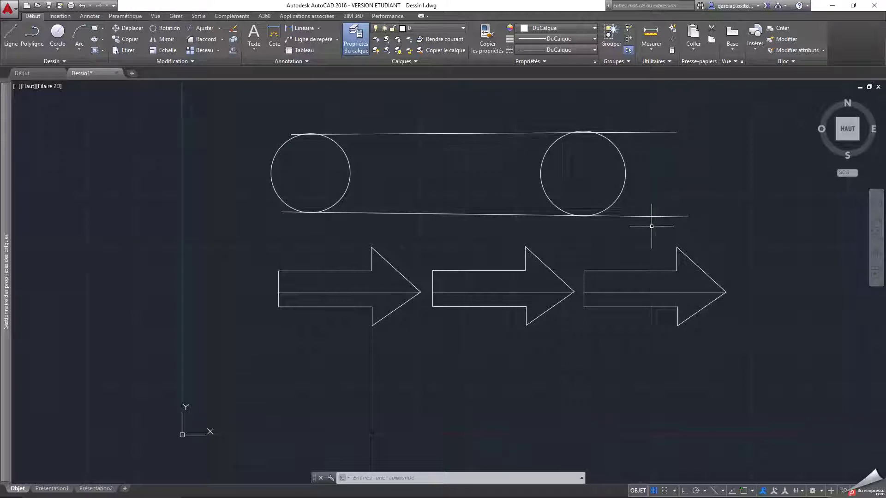
- Try erasing the left circle and undo the deletion
{"action": "left_click", "coordinate": [347, 157]}
{"action": "key", "text": "Delete"}
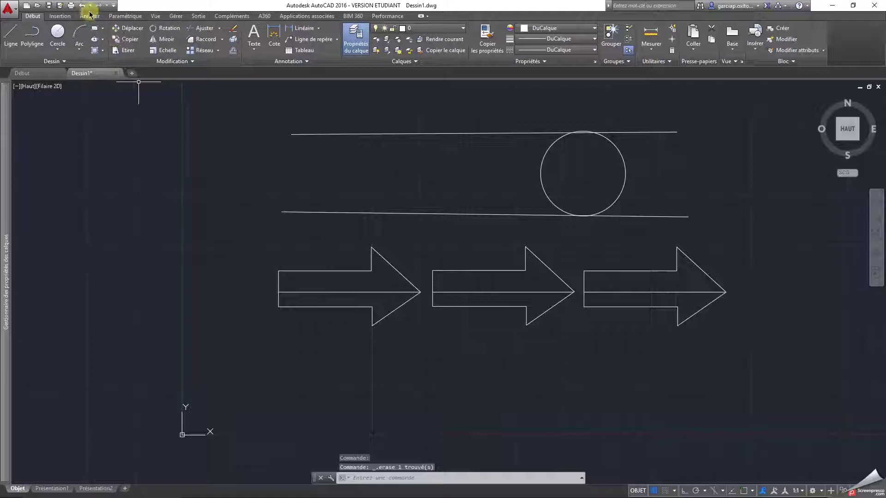
{"action": "left_click", "coordinate": [82, 8]}
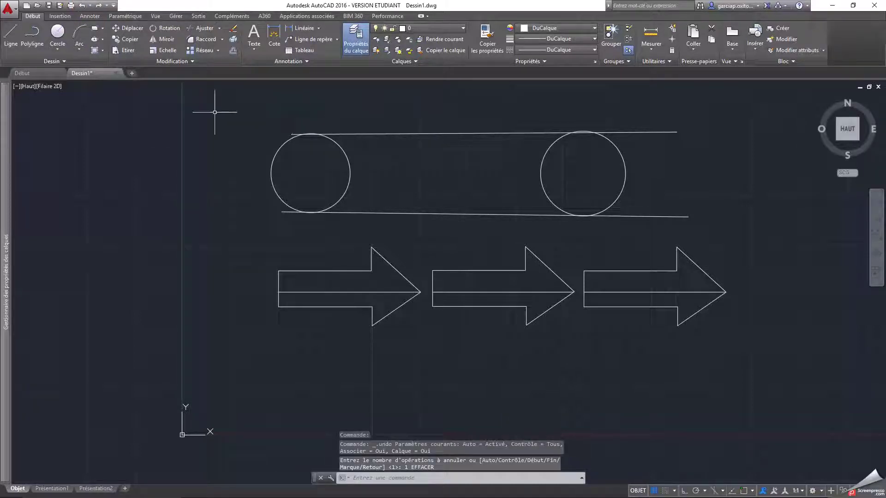
- Start the Trim command with both circles and the two long lines as cutting edges
{"action": "left_click", "coordinate": [201, 30]}
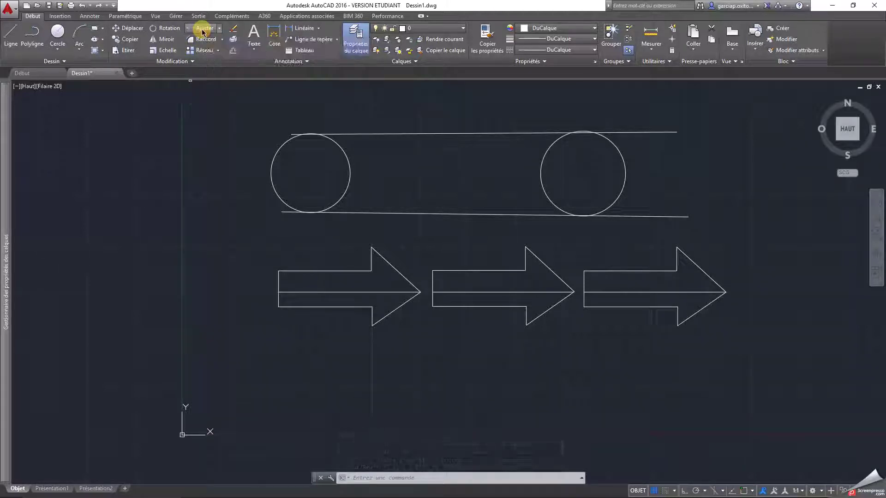
{"action": "left_click", "coordinate": [349, 170]}
{"action": "left_click", "coordinate": [419, 134]}
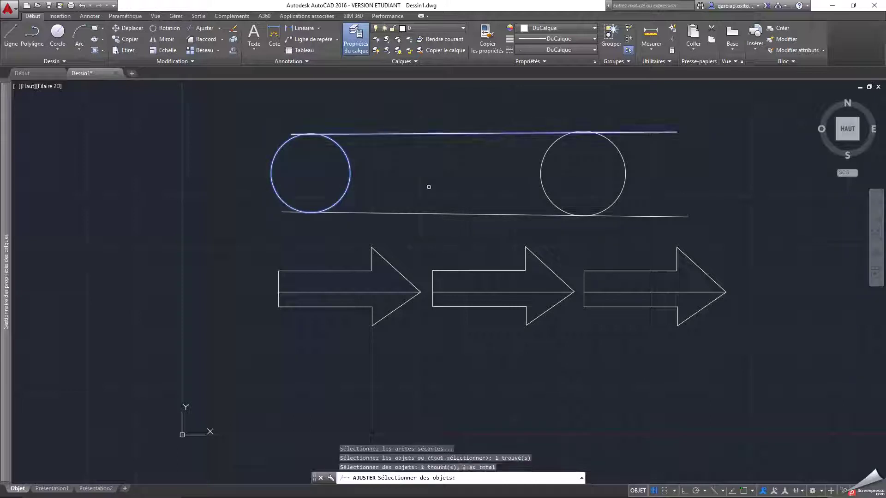
{"action": "left_click", "coordinate": [436, 213]}
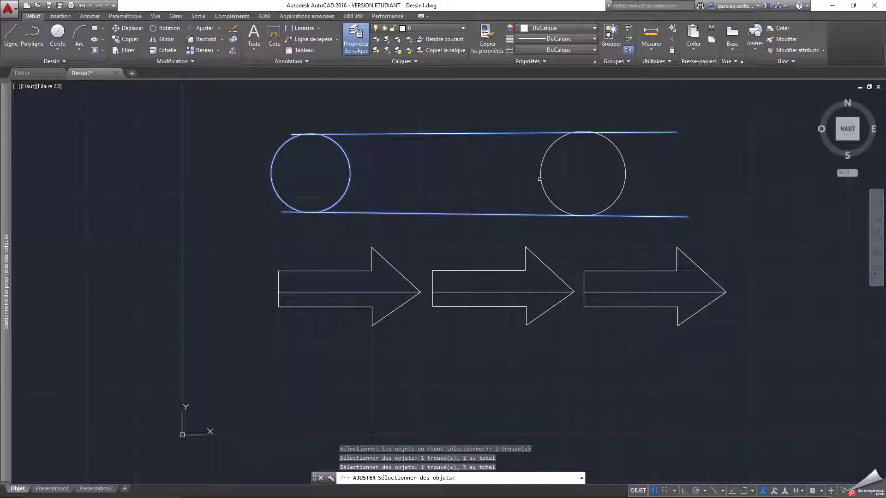
{"action": "left_click", "coordinate": [540, 177]}
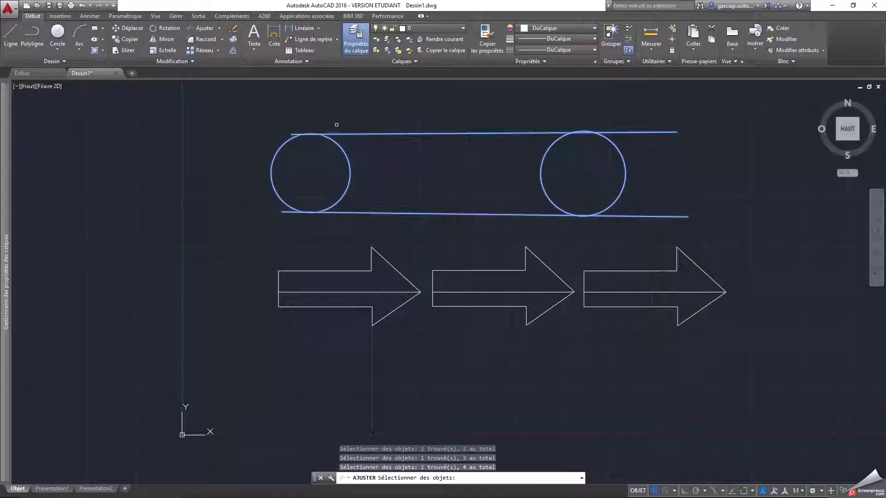
{"action": "key", "text": "Return"}
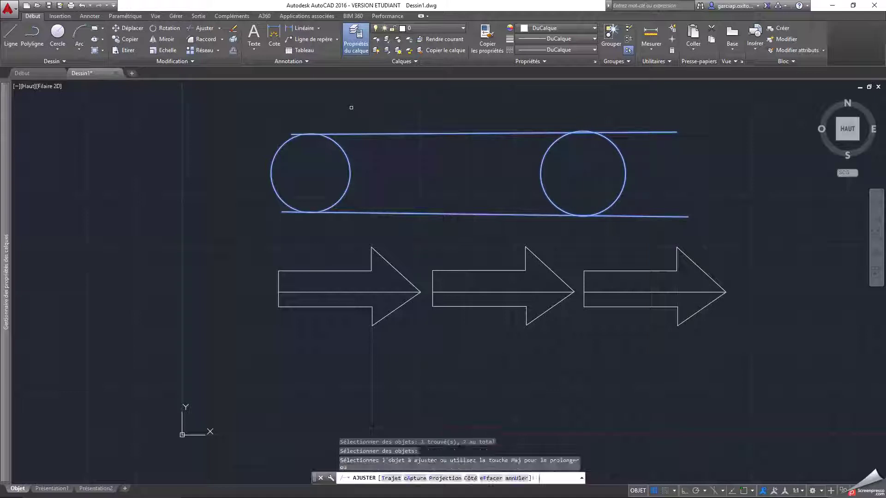
- Trim the right circle's small arcs beyond the two long lines and the lines' overhanging ends past that circle
{"action": "scroll", "coordinate": [587, 135], "scroll_direction": "up", "scroll_amount": 4}
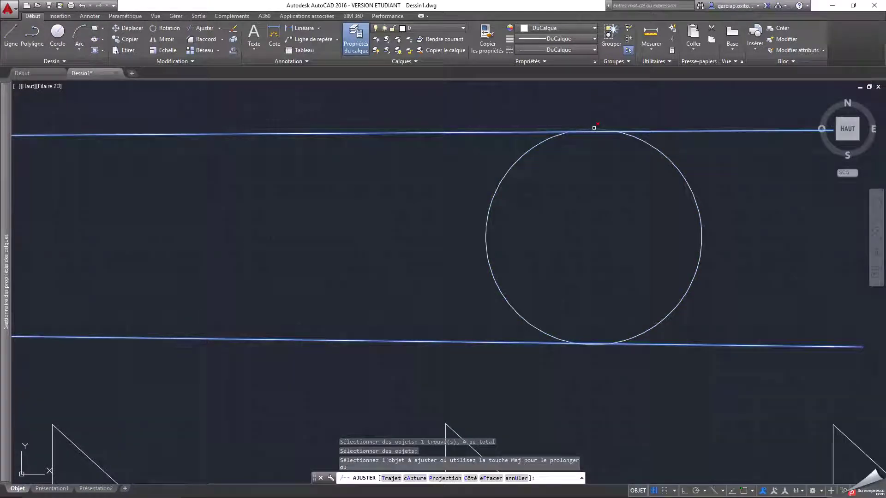
{"action": "left_click", "coordinate": [593, 127]}
{"action": "scroll", "coordinate": [590, 347], "scroll_direction": "up", "scroll_amount": 6}
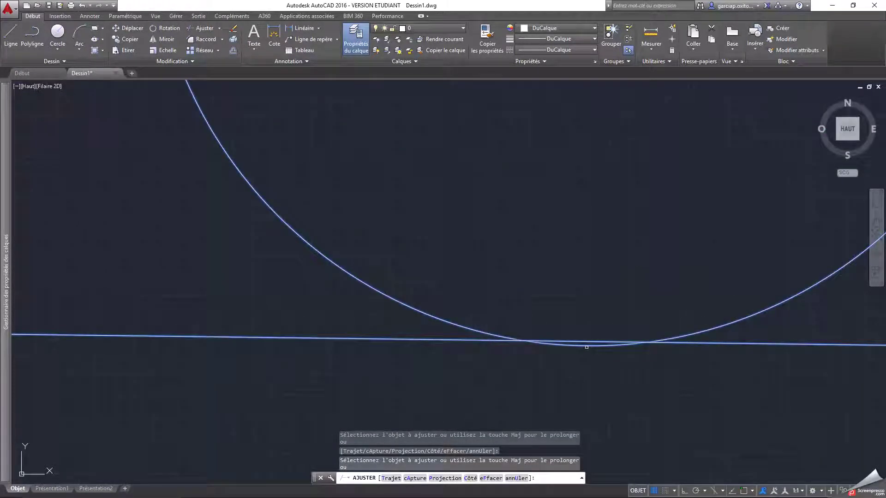
{"action": "scroll", "coordinate": [586, 346], "scroll_direction": "down", "scroll_amount": 6}
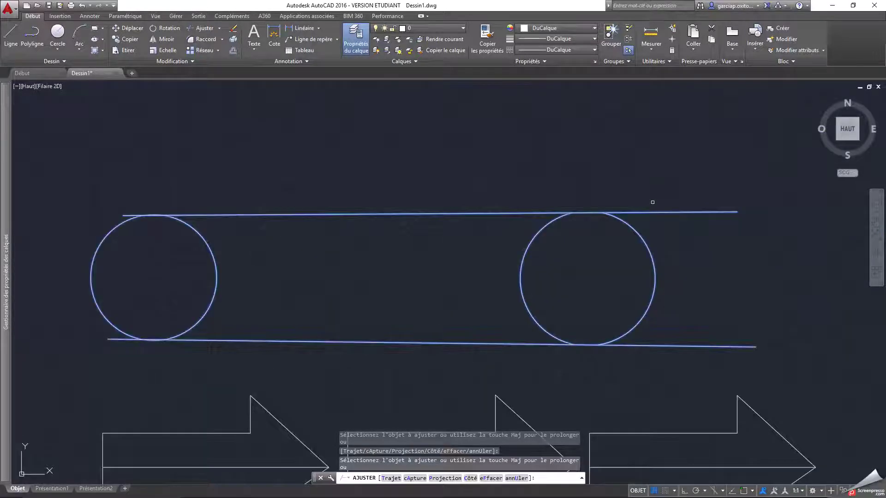
{"action": "left_click", "coordinate": [653, 214]}
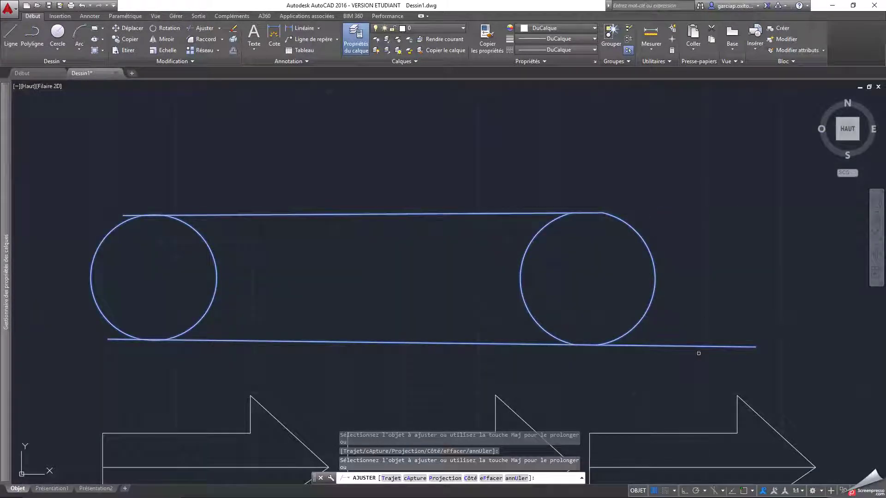
{"action": "left_click", "coordinate": [697, 347]}
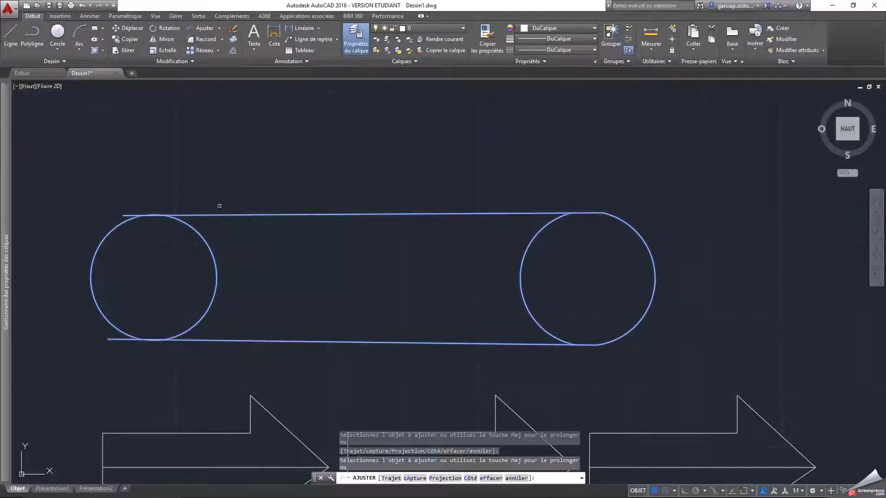
- Trim the left circle's inner arc, the overhanging line ends and the leftover arcs outside the two long lines
{"action": "left_click", "coordinate": [190, 221]}
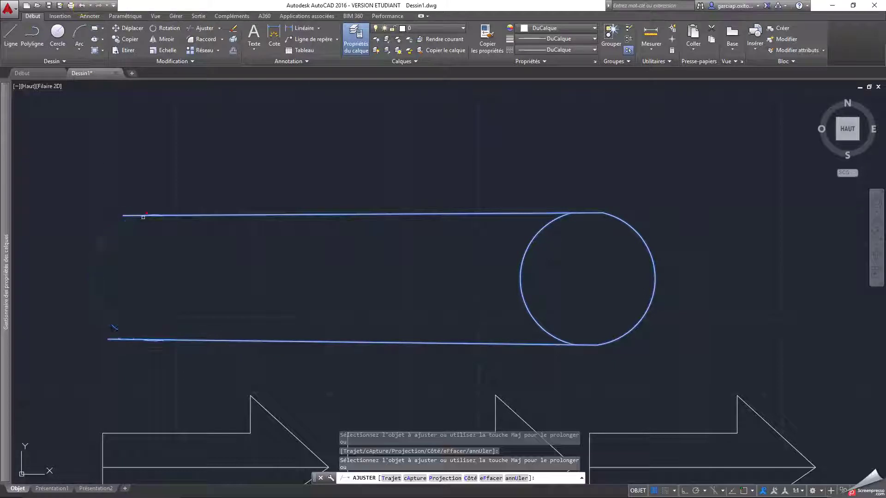
{"action": "left_click", "coordinate": [127, 217]}
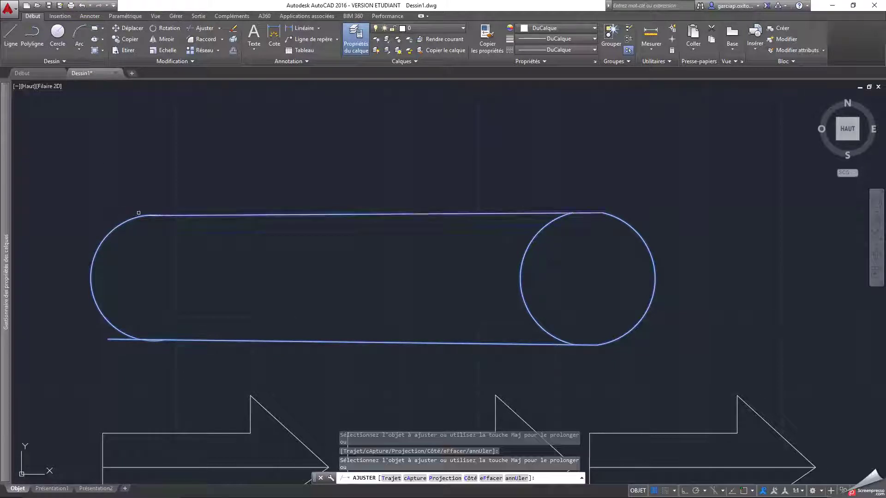
{"action": "scroll", "coordinate": [158, 230], "scroll_direction": "up", "scroll_amount": 5}
{"action": "left_click", "coordinate": [145, 199]}
{"action": "scroll", "coordinate": [145, 203], "scroll_direction": "down", "scroll_amount": 5}
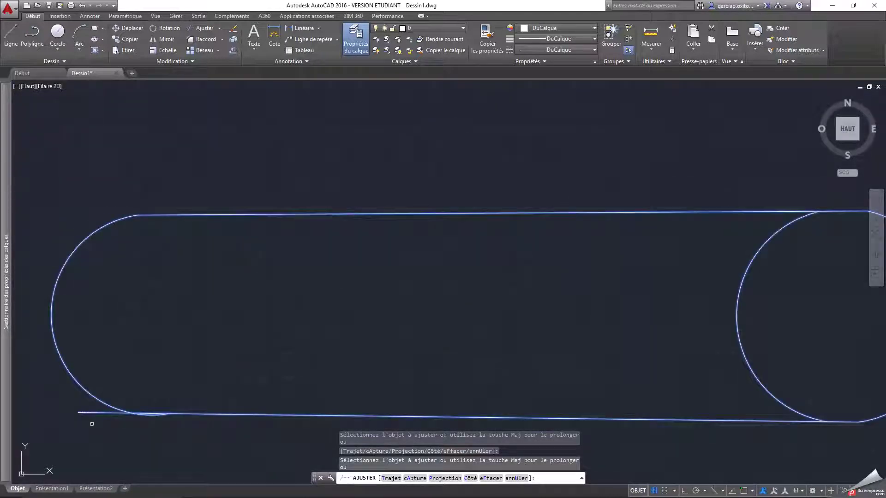
{"action": "left_click", "coordinate": [91, 414]}
{"action": "scroll", "coordinate": [148, 423], "scroll_direction": "up", "scroll_amount": 5}
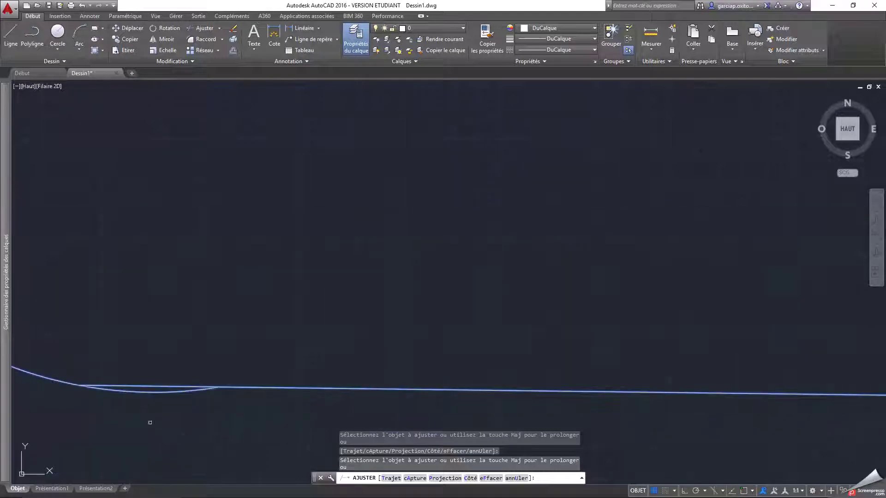
{"action": "scroll", "coordinate": [645, 254], "scroll_direction": "down", "scroll_amount": 6}
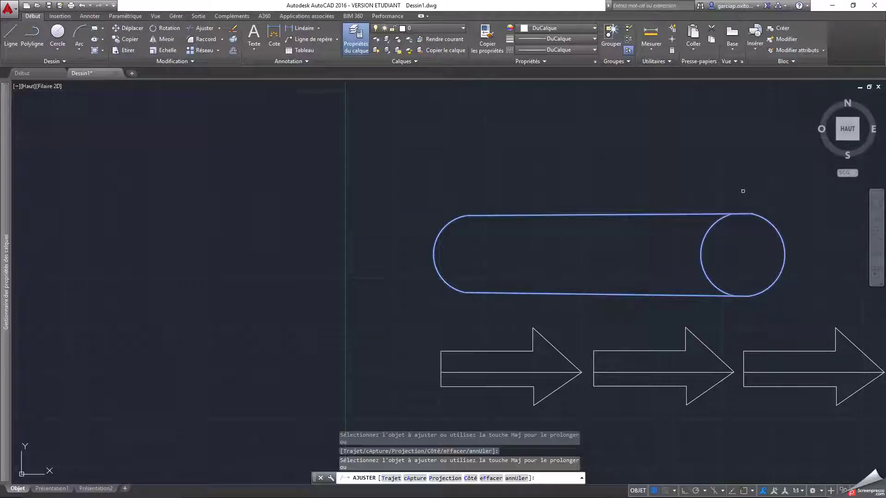
- Examine where the right circle's remaining inner arc meets the two long lines, ending the Trim command
{"action": "scroll", "coordinate": [737, 293], "scroll_direction": "up", "scroll_amount": 5}
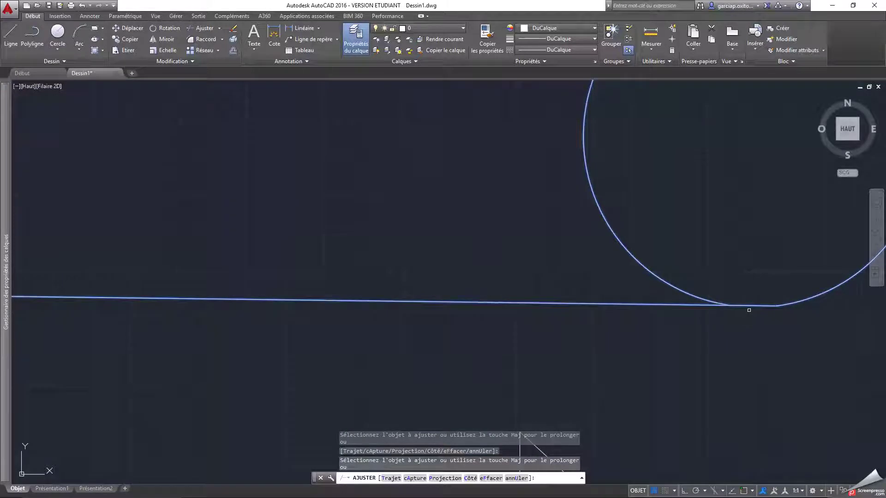
{"action": "scroll", "coordinate": [718, 123], "scroll_direction": "down", "scroll_amount": 5}
{"action": "scroll", "coordinate": [685, 91], "scroll_direction": "up", "scroll_amount": 6}
{"action": "key", "text": "Escape"}
{"action": "scroll", "coordinate": [854, 180], "scroll_direction": "down", "scroll_amount": 5}
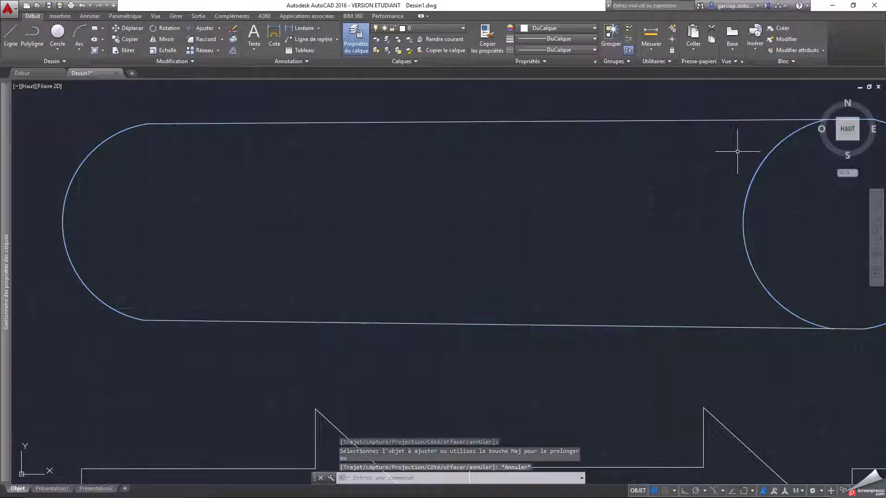
{"action": "scroll", "coordinate": [825, 185], "scroll_direction": "up", "scroll_amount": 8}
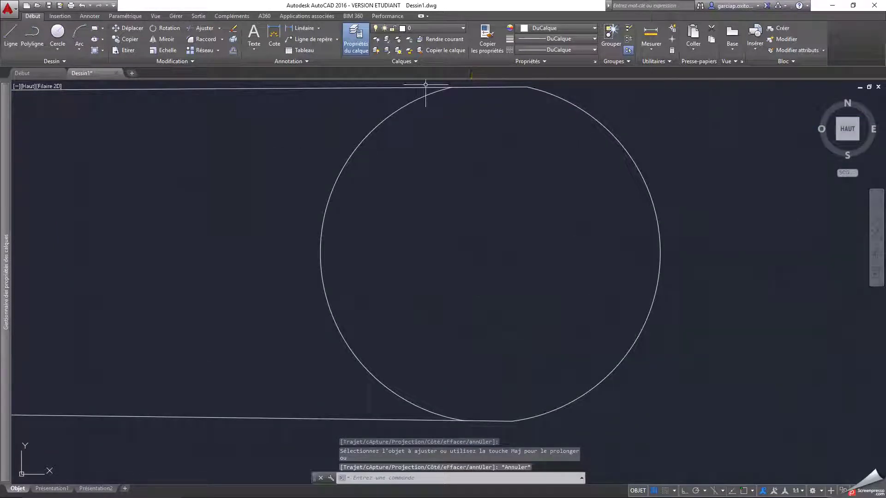
{"action": "scroll", "coordinate": [378, 118], "scroll_direction": "down", "scroll_amount": 4}
- Restart Trim with the two long lines and the right circle's inner arc as cutting edges
{"action": "left_click", "coordinate": [193, 28]}
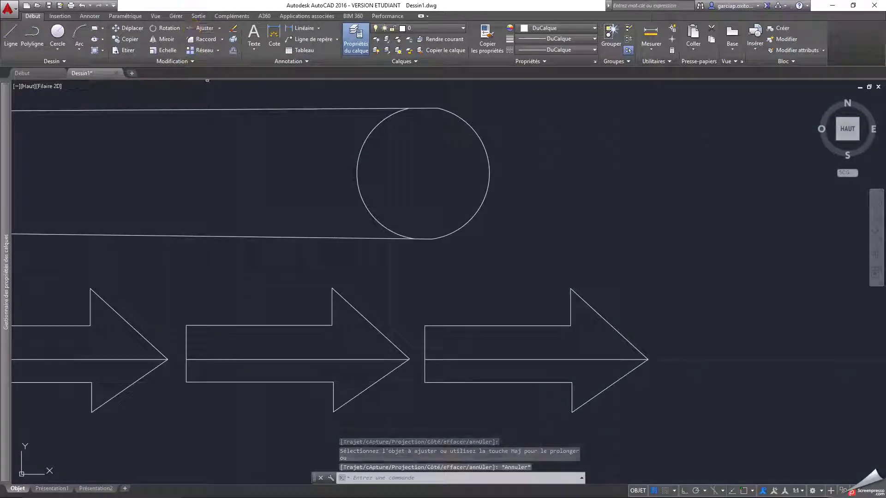
{"action": "left_click", "coordinate": [377, 110]}
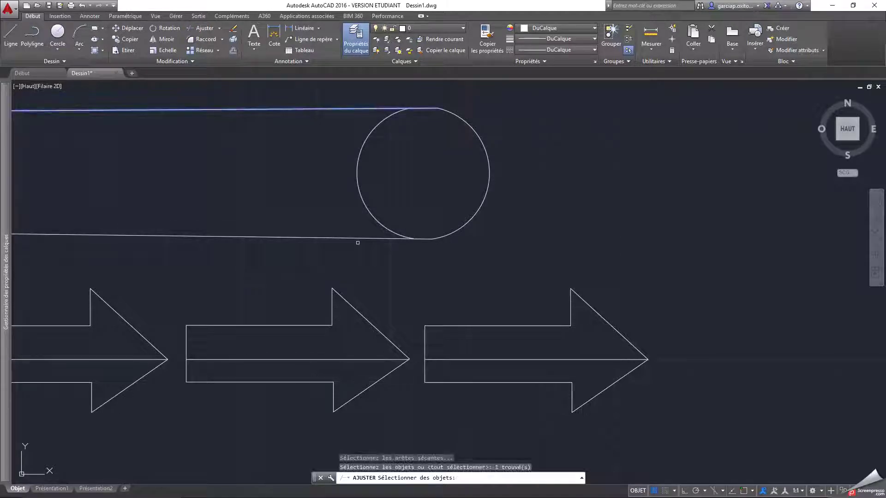
{"action": "left_click", "coordinate": [356, 237]}
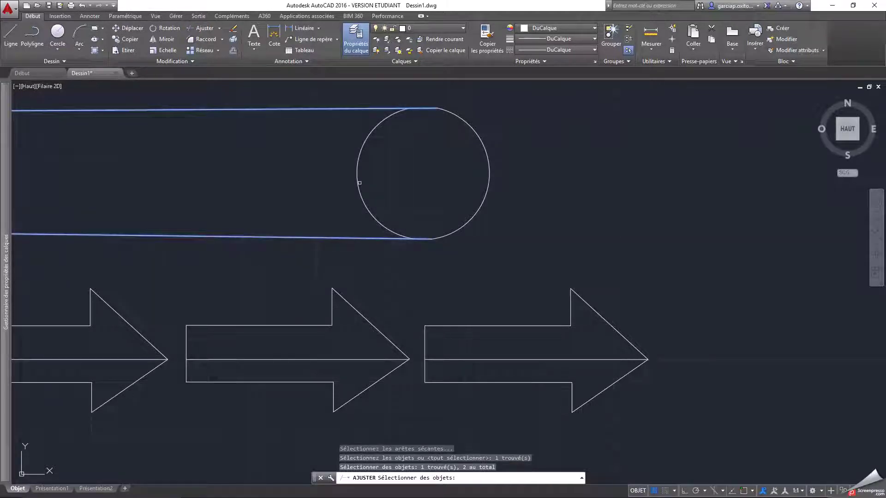
{"action": "left_click", "coordinate": [359, 182]}
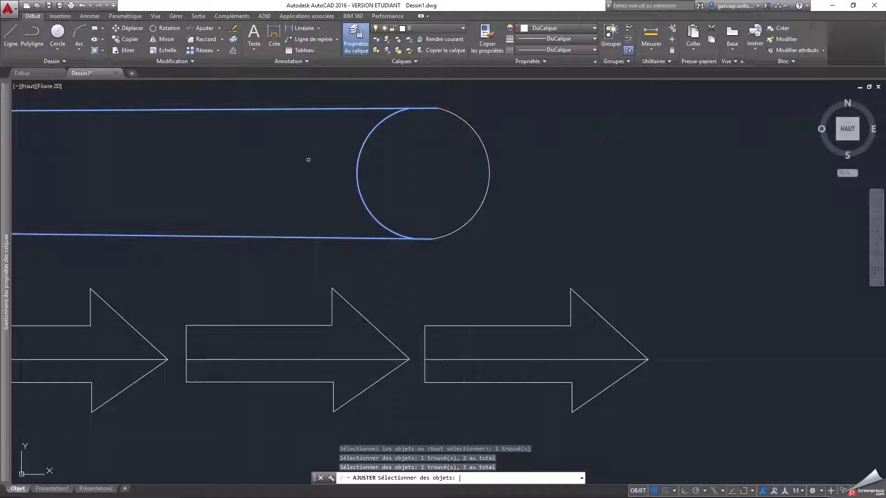
{"action": "key", "text": "Return"}
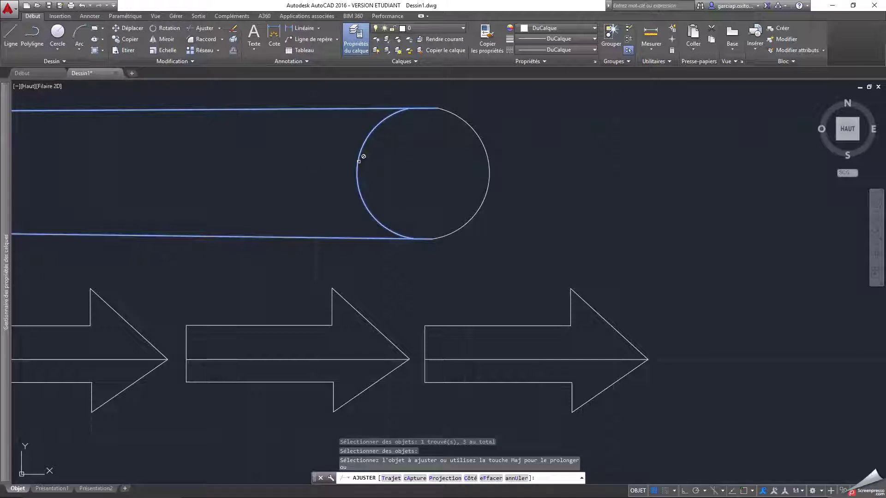
- Try to trim the right circle's inner arc at its junction with the upper line, ending the command
{"action": "scroll", "coordinate": [404, 110], "scroll_direction": "up", "scroll_amount": 5}
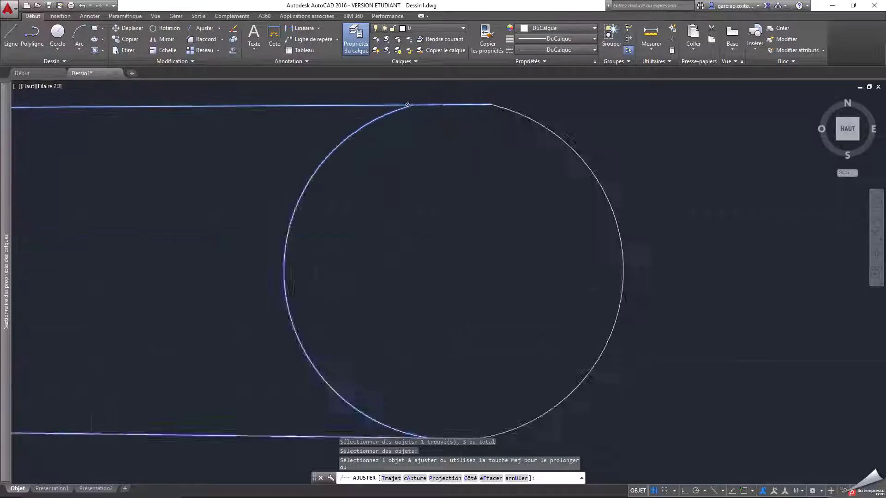
{"action": "scroll", "coordinate": [421, 91], "scroll_direction": "up", "scroll_amount": 4}
{"action": "scroll", "coordinate": [464, 143], "scroll_direction": "up", "scroll_amount": 4}
{"action": "scroll", "coordinate": [479, 141], "scroll_direction": "up", "scroll_amount": 4}
{"action": "left_click", "coordinate": [502, 159]}
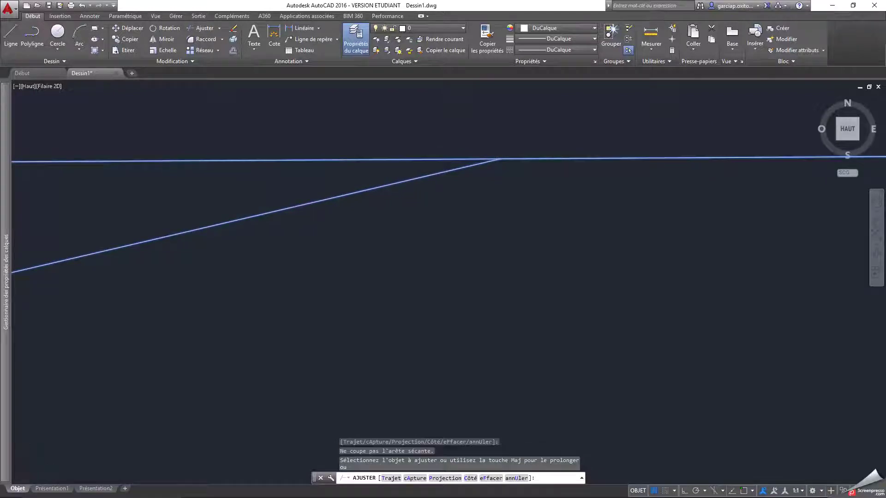
{"action": "scroll", "coordinate": [507, 158], "scroll_direction": "down", "scroll_amount": 5}
{"action": "scroll", "coordinate": [485, 196], "scroll_direction": "down", "scroll_amount": 10}
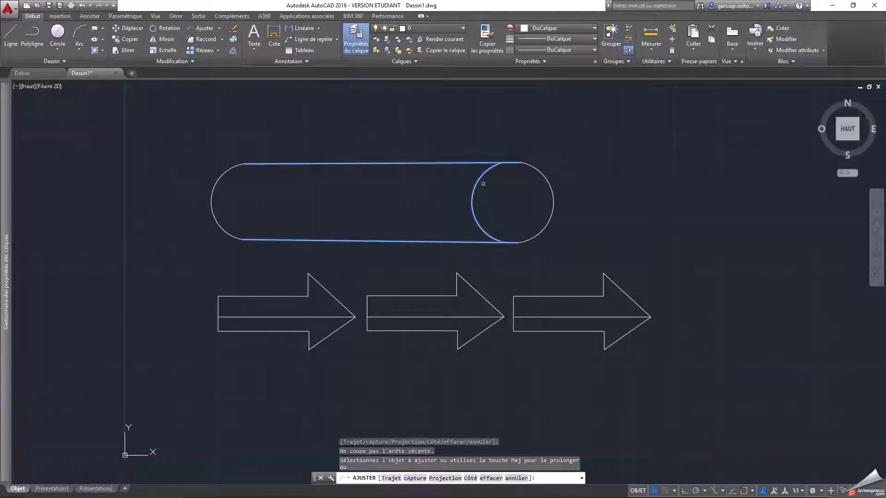
{"action": "key", "text": "Escape"}
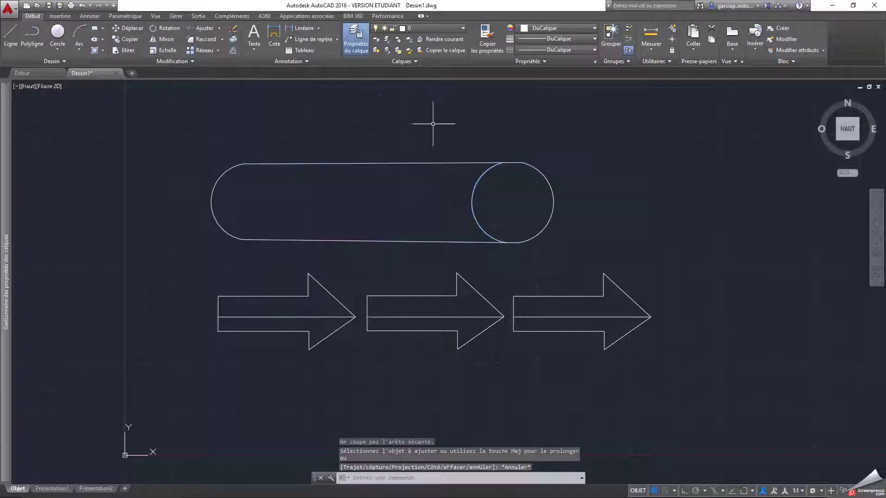
- Start Trim again with the right circle's inner arc and the lower long line as cutting edges
{"action": "left_click", "coordinate": [204, 27]}
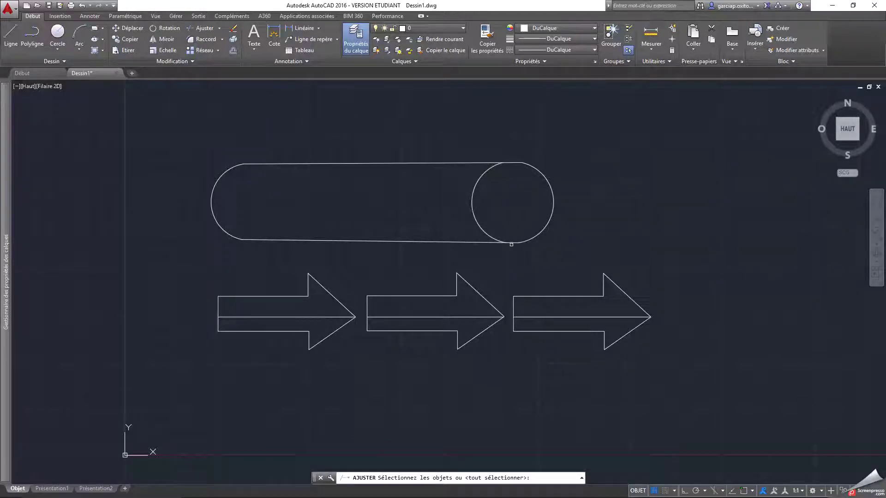
{"action": "scroll", "coordinate": [515, 245], "scroll_direction": "up", "scroll_amount": 4}
{"action": "scroll", "coordinate": [499, 238], "scroll_direction": "up", "scroll_amount": 5}
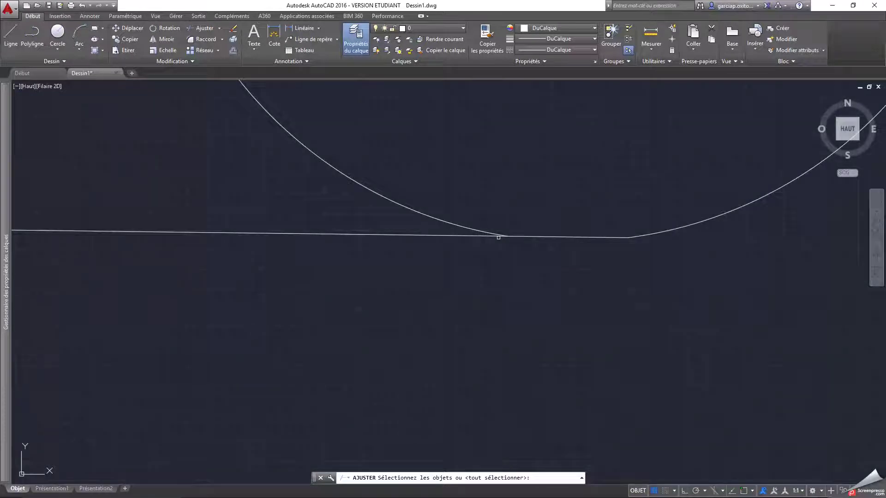
{"action": "scroll", "coordinate": [498, 237], "scroll_direction": "up", "scroll_amount": 3}
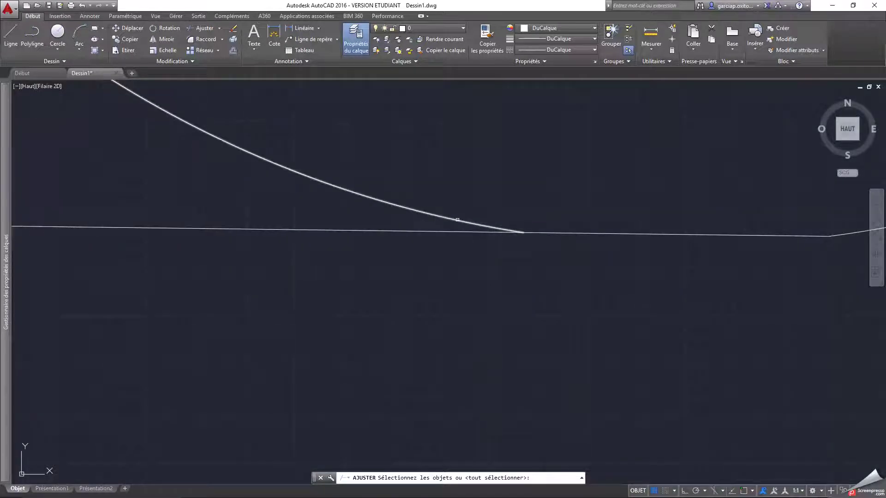
{"action": "left_click", "coordinate": [450, 219]}
{"action": "left_click", "coordinate": [446, 230]}
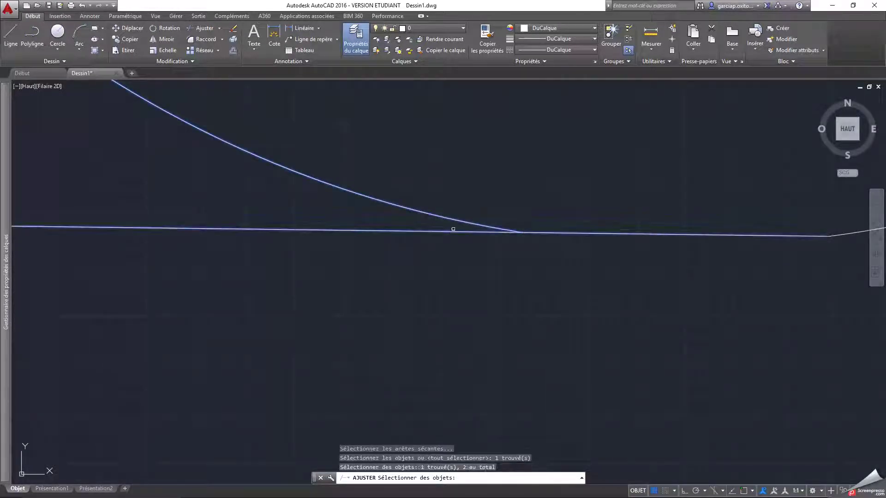
{"action": "scroll", "coordinate": [513, 222], "scroll_direction": "down", "scroll_amount": 5}
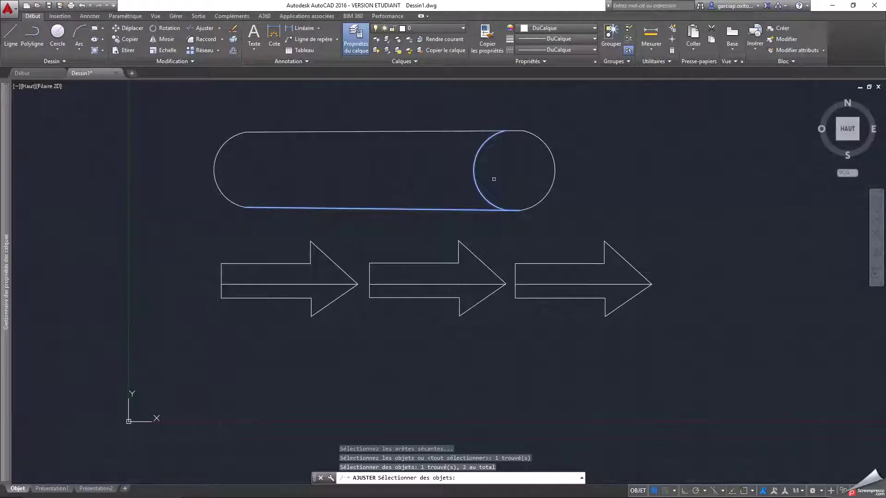
{"action": "key", "text": "Return"}
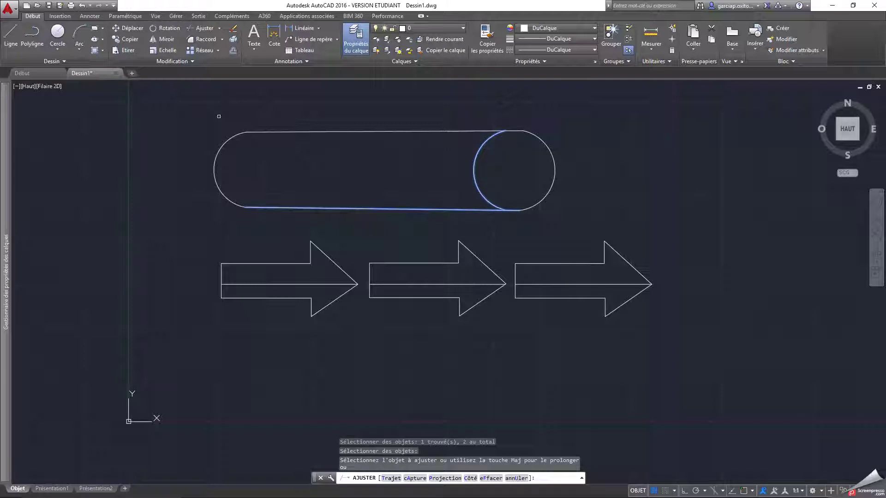
- Undo the trims to restore both full circles and the two long lines
{"action": "left_click", "coordinate": [84, 6]}
{"action": "left_click", "coordinate": [83, 6]}
{"action": "left_click", "coordinate": [83, 6]}
{"action": "left_click", "coordinate": [83, 6]}
{"action": "left_click", "coordinate": [83, 6]}
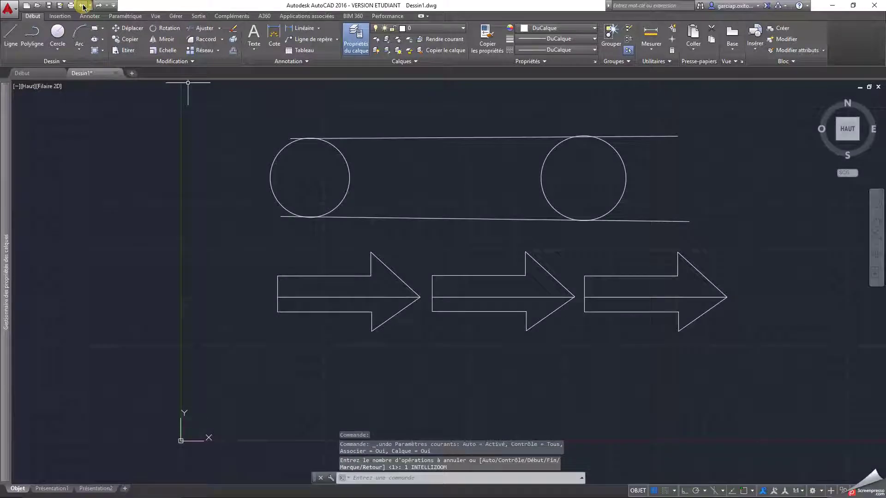
- Start the Trim command again, choosing the upper line, both circles and the lower line as cutting edges
{"action": "left_click", "coordinate": [203, 28]}
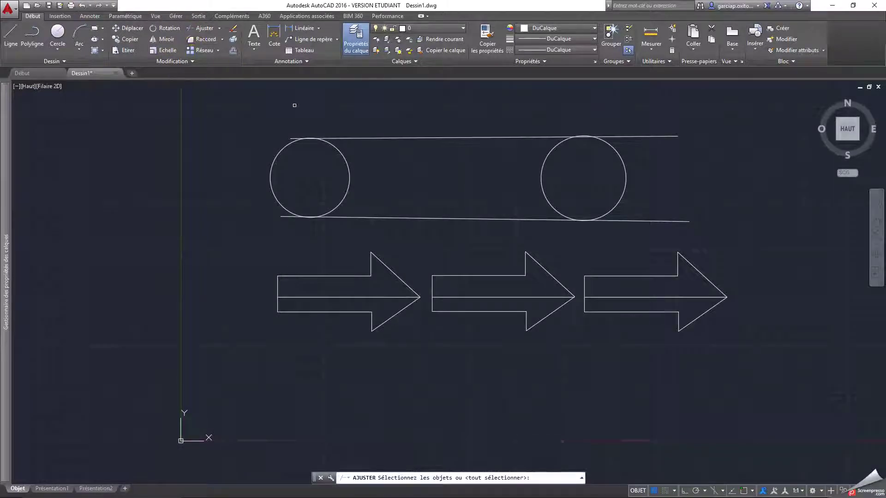
{"action": "left_click", "coordinate": [359, 138]}
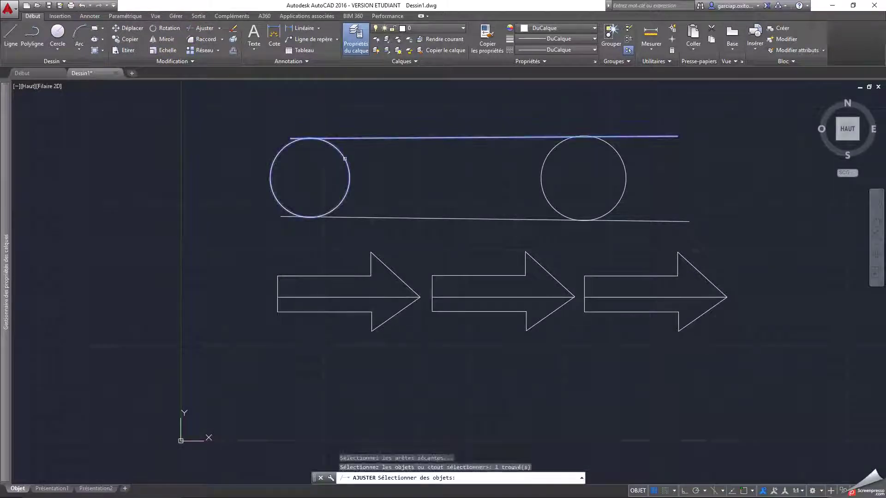
{"action": "left_click", "coordinate": [340, 153]}
{"action": "left_click", "coordinate": [541, 183]}
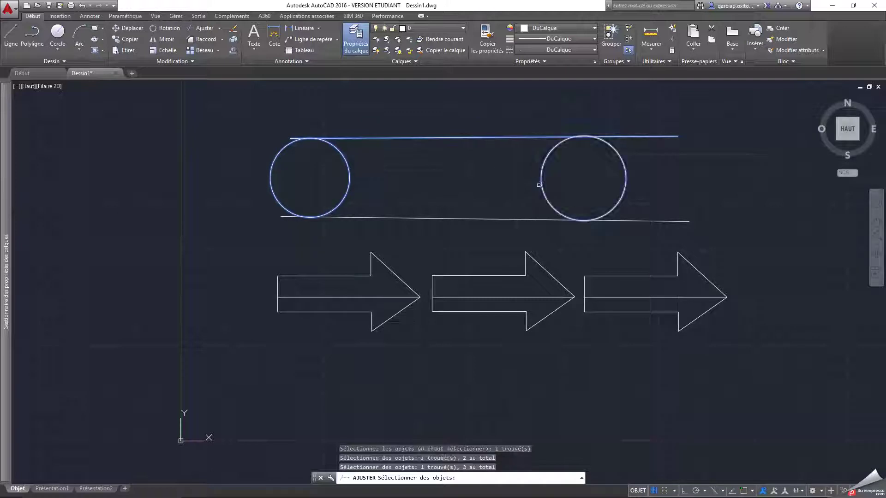
{"action": "left_click", "coordinate": [500, 219]}
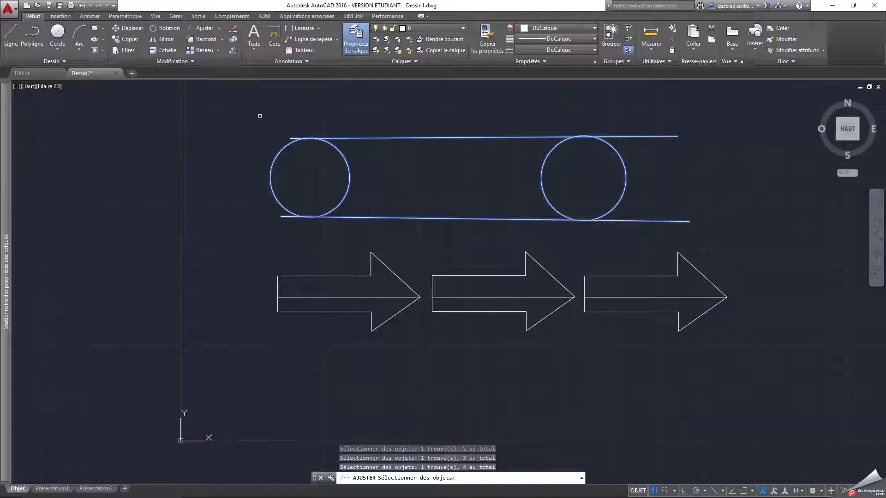
{"action": "key", "text": "Return"}
- Trim the inner arcs of both circles between the two long lines
{"action": "left_click", "coordinate": [541, 184]}
{"action": "left_click", "coordinate": [542, 185]}
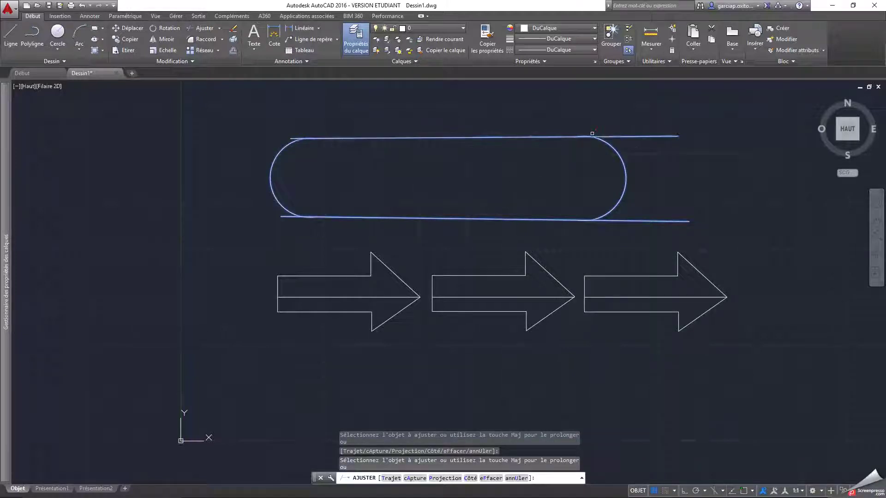
{"action": "scroll", "coordinate": [594, 132], "scroll_direction": "up", "scroll_amount": 5}
{"action": "scroll", "coordinate": [556, 133], "scroll_direction": "down", "scroll_amount": 5}
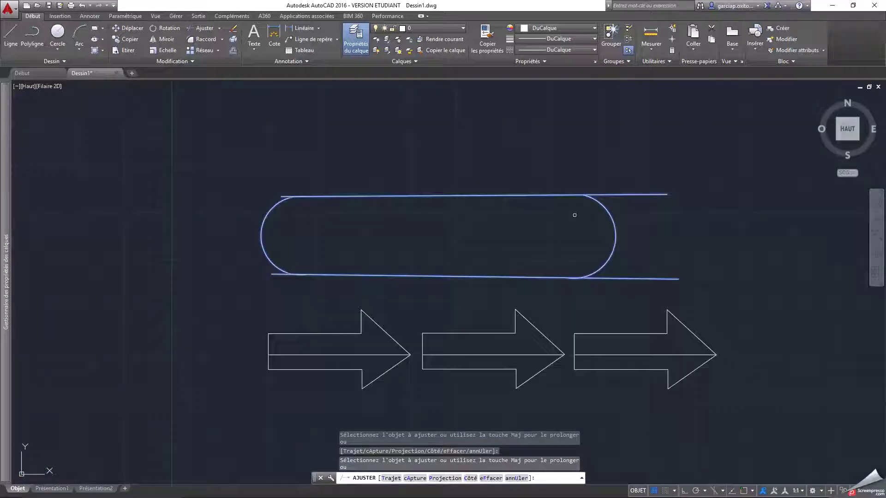
- Trim the ends of the lower and upper long lines that extend past the right arc of the slot
{"action": "scroll", "coordinate": [575, 284], "scroll_direction": "up", "scroll_amount": 5}
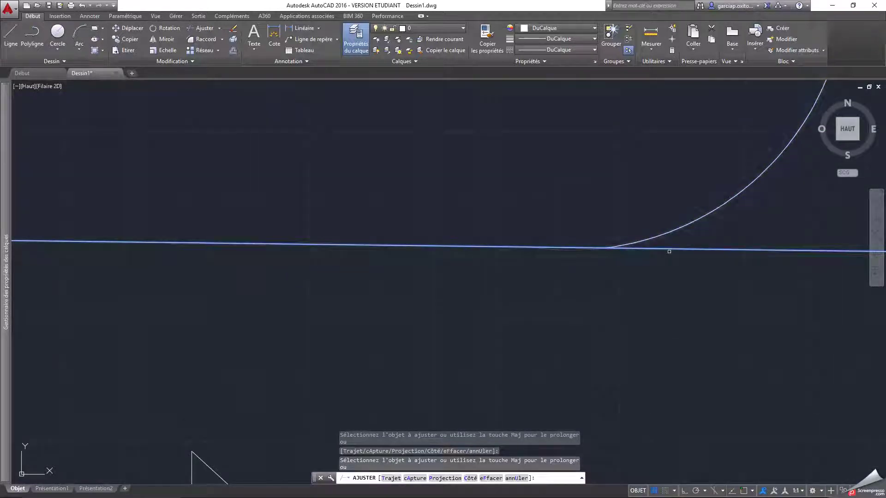
{"action": "left_click", "coordinate": [666, 248]}
{"action": "scroll", "coordinate": [667, 249], "scroll_direction": "down", "scroll_amount": 5}
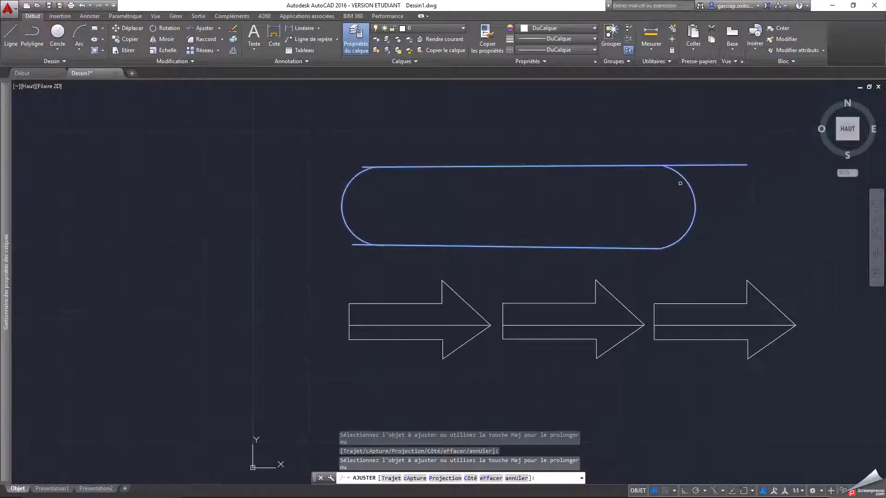
{"action": "left_click", "coordinate": [689, 166]}
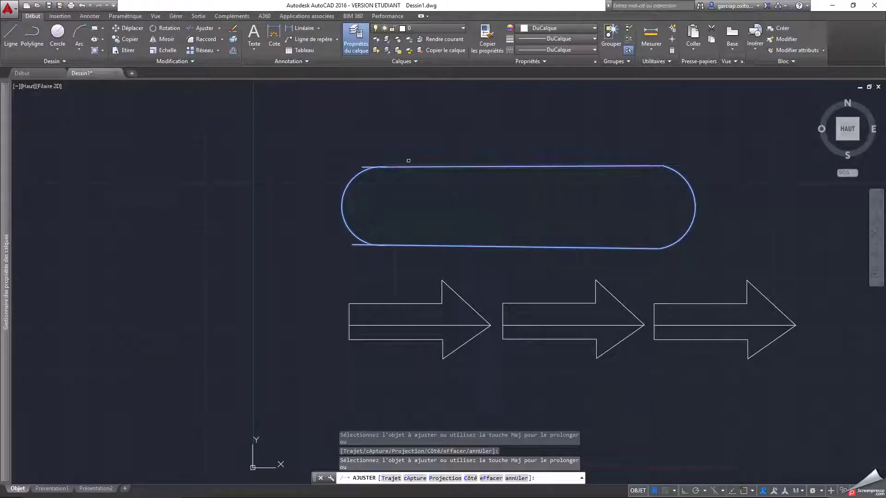
- Trim the left arc's small excess pieces and both lines' overhangs at the slot's left end, and end the Trim command
{"action": "scroll", "coordinate": [384, 169], "scroll_direction": "up", "scroll_amount": 6}
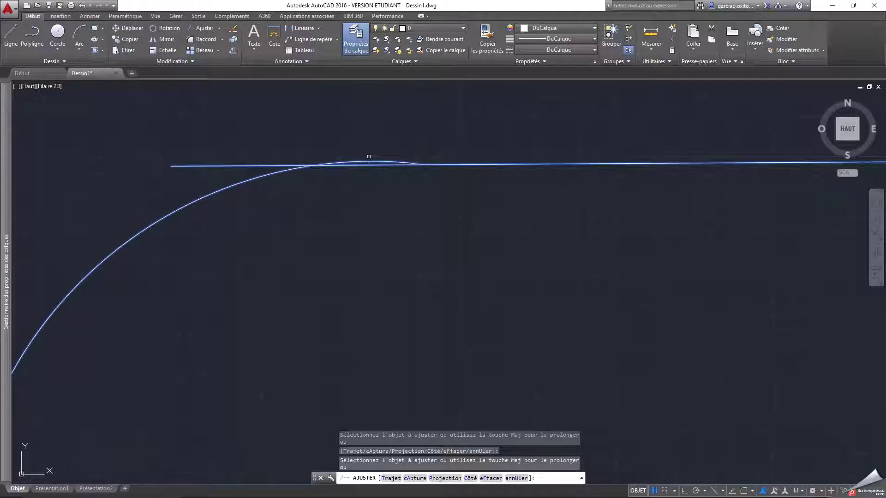
{"action": "left_click", "coordinate": [369, 163]}
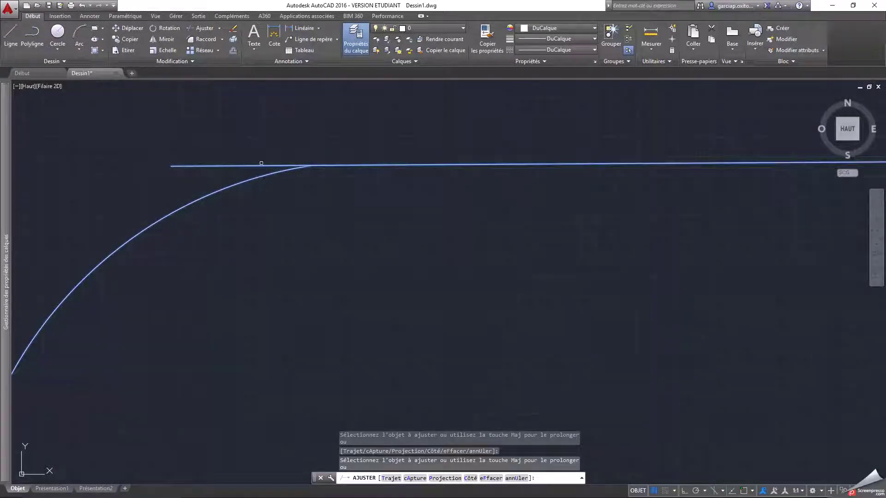
{"action": "scroll", "coordinate": [315, 199], "scroll_direction": "down", "scroll_amount": 6}
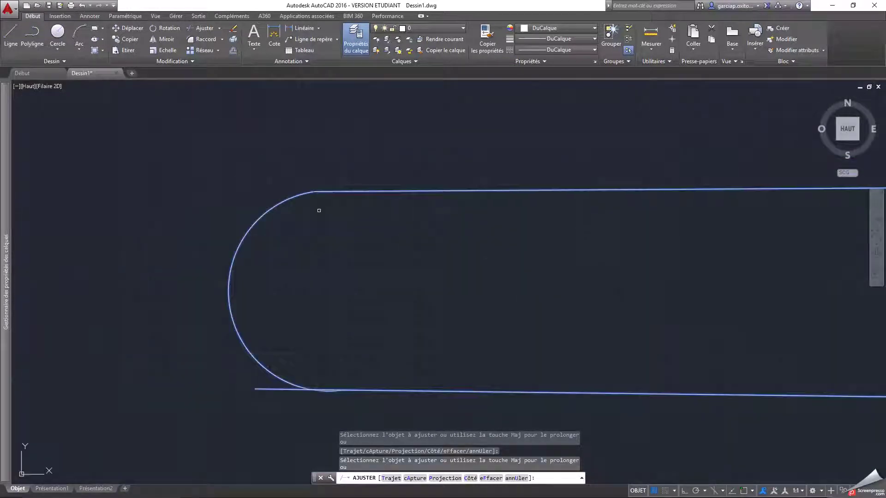
{"action": "scroll", "coordinate": [316, 286], "scroll_direction": "up", "scroll_amount": 8}
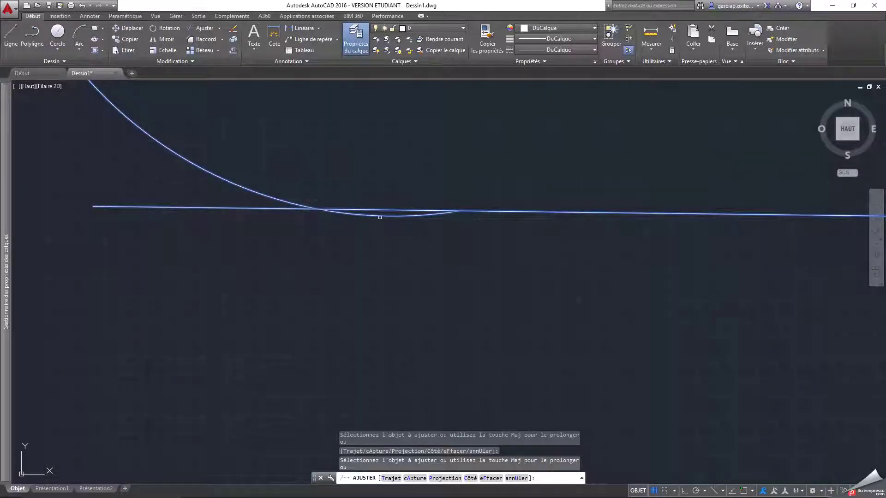
{"action": "left_click", "coordinate": [380, 217]}
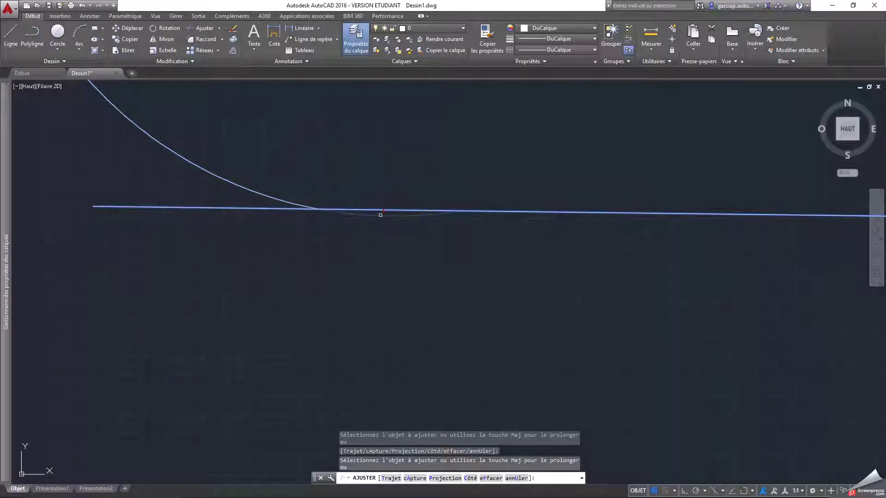
{"action": "left_click", "coordinate": [211, 207]}
{"action": "scroll", "coordinate": [211, 218], "scroll_direction": "down", "scroll_amount": 7}
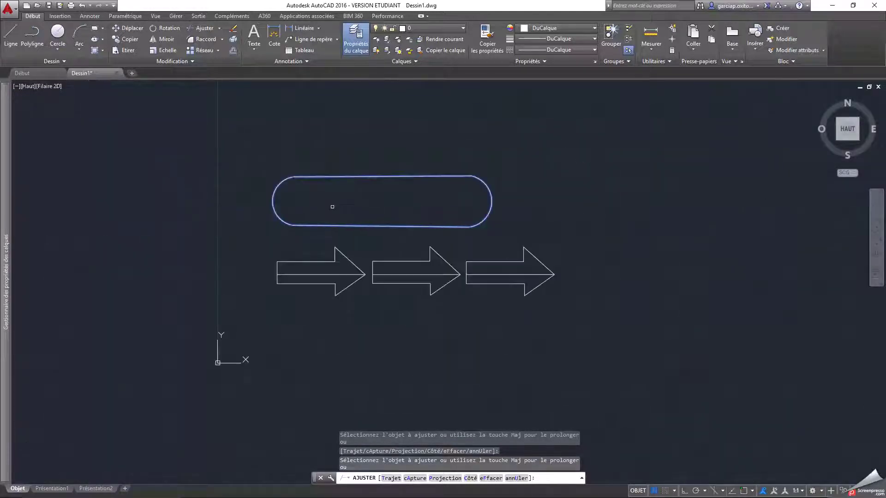
{"action": "key", "text": "Escape"}
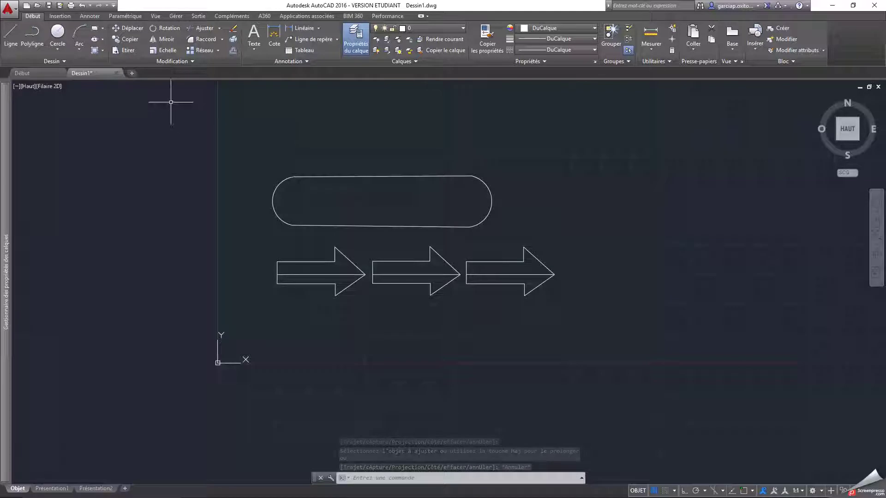
{"action": "left_click", "coordinate": [57, 50]}
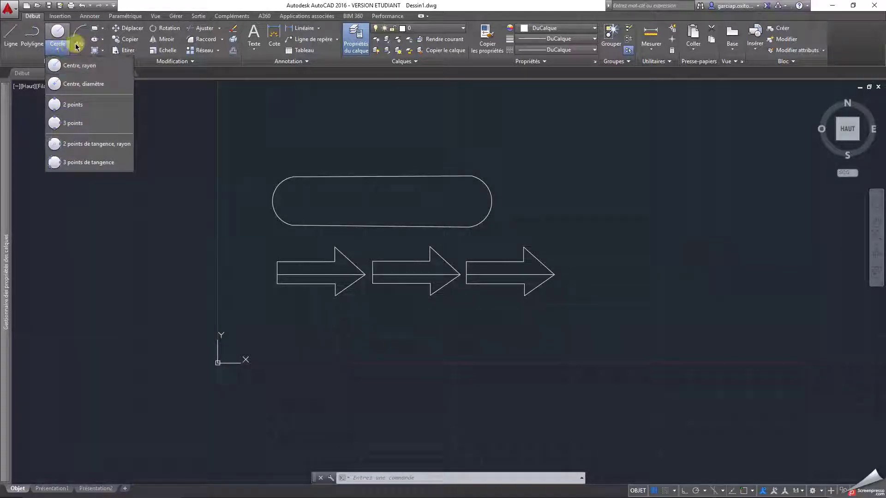
{"action": "left_click", "coordinate": [78, 47]}
{"action": "left_click", "coordinate": [79, 49]}
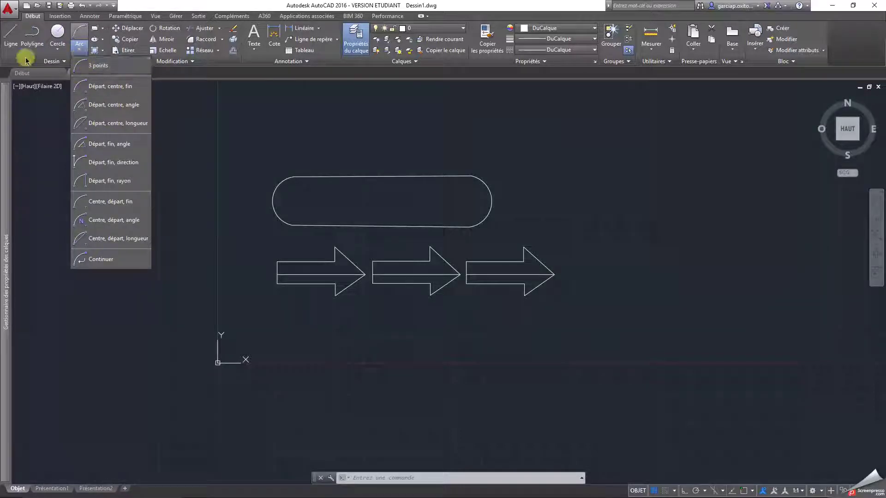
{"action": "left_click", "coordinate": [60, 65]}
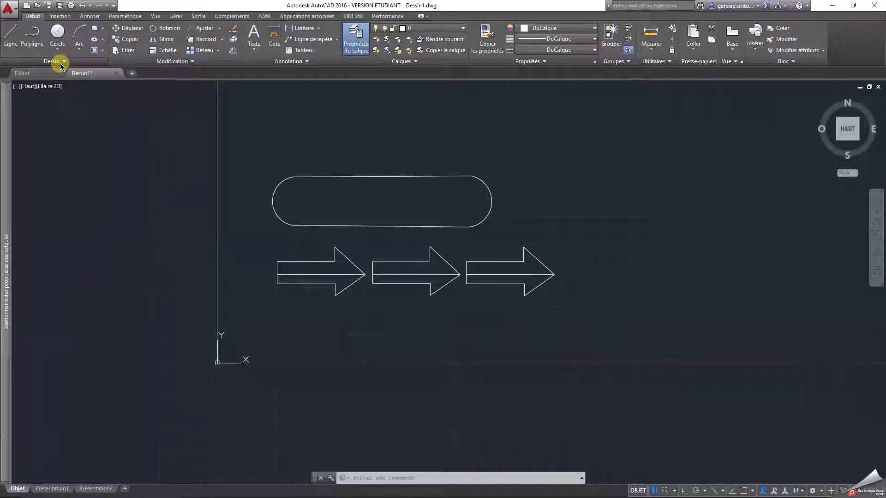
{"action": "left_click", "coordinate": [64, 64]}
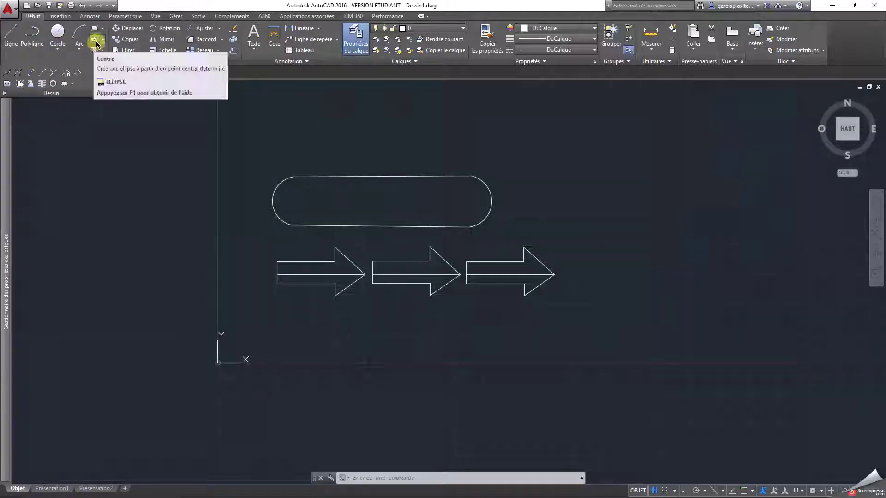
{"action": "left_click", "coordinate": [96, 40]}
{"action": "left_click", "coordinate": [425, 128]}
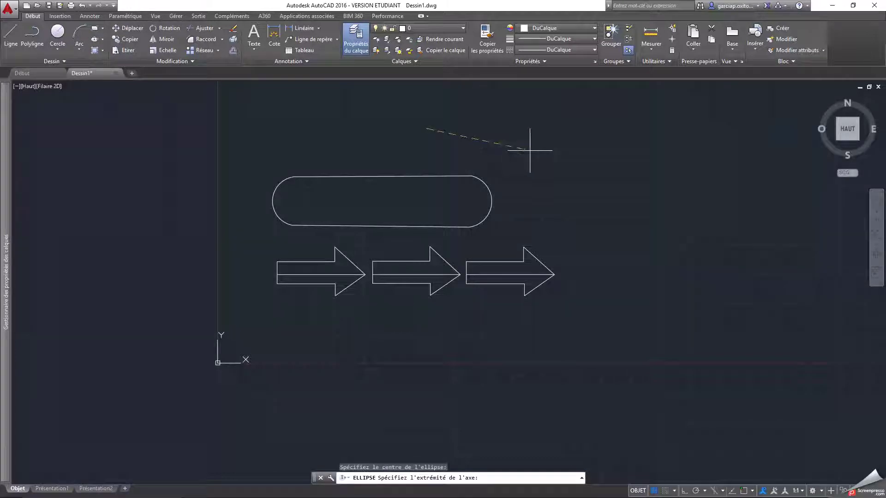
{"action": "left_click", "coordinate": [558, 129]}
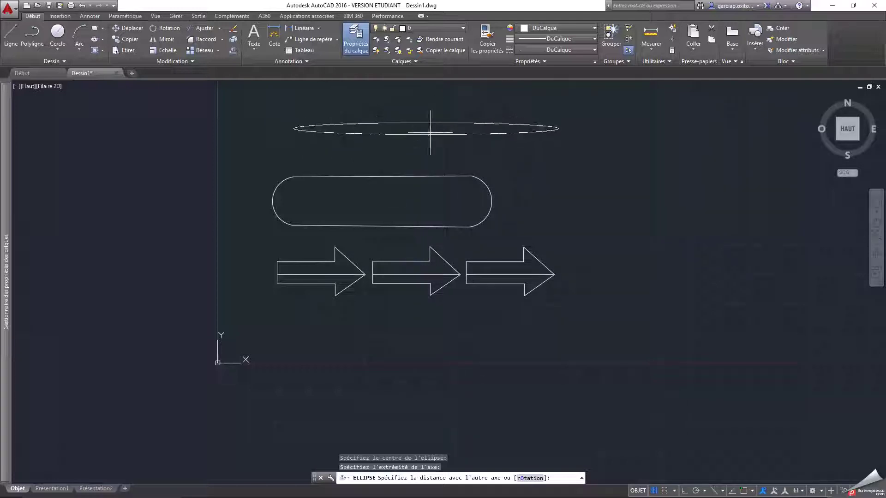
{"action": "key", "text": "Escape"}
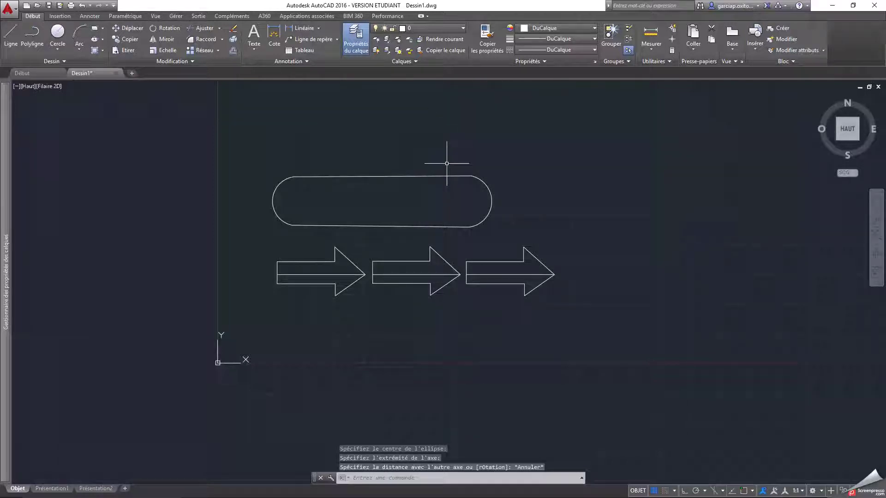